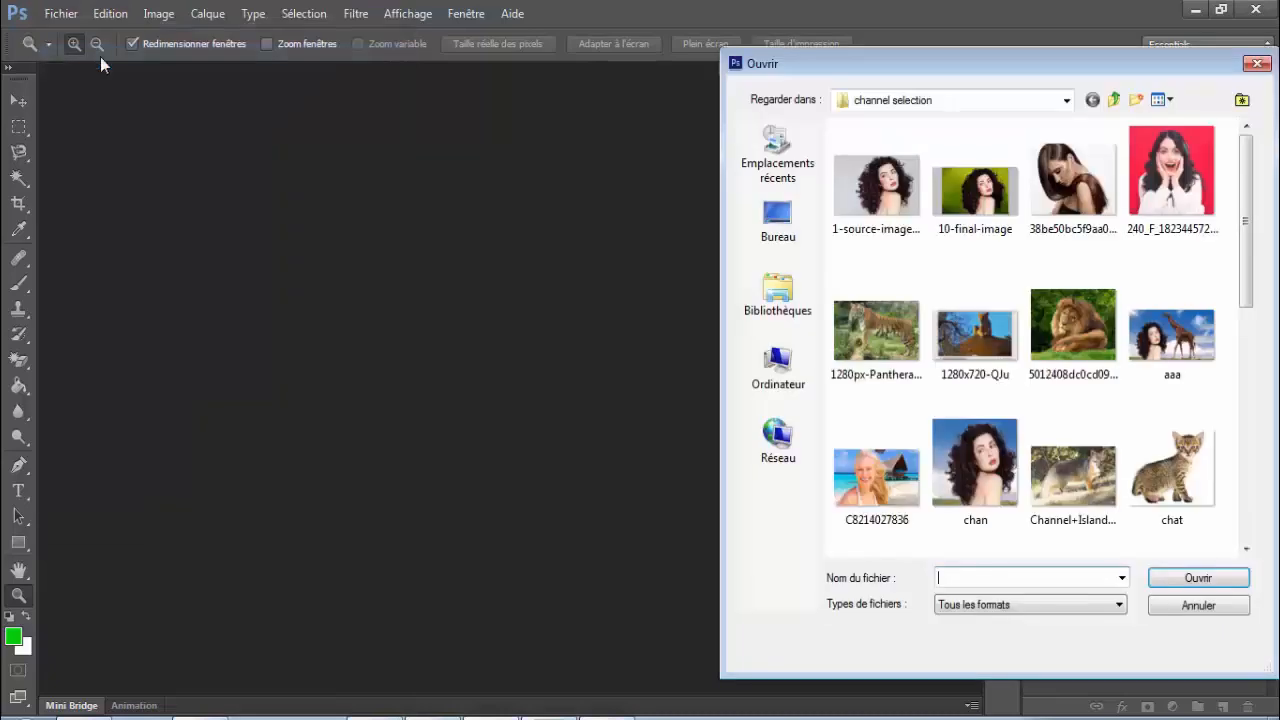
Open the Tulips image from the channel selection folder and fit it to the screen
left_click(972, 470)
scroll(955, 445, "down", 5)
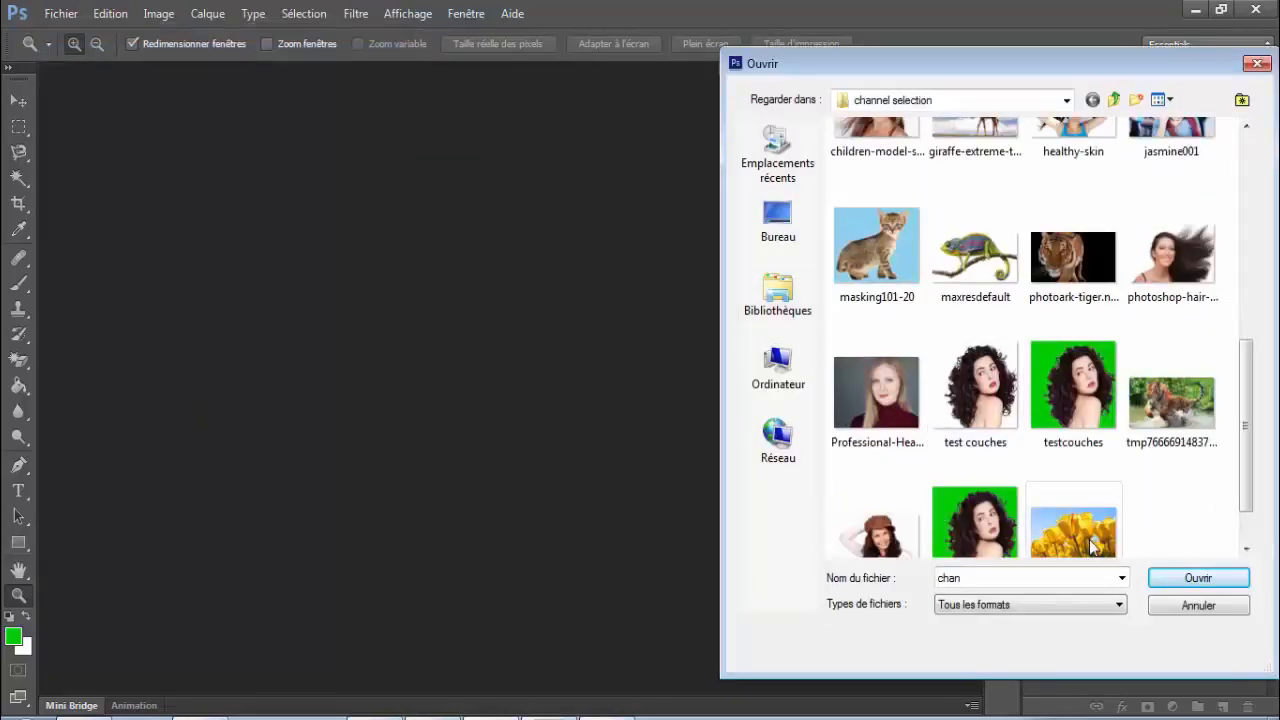
scroll(1092, 545, "down", 2)
left_click(1076, 482)
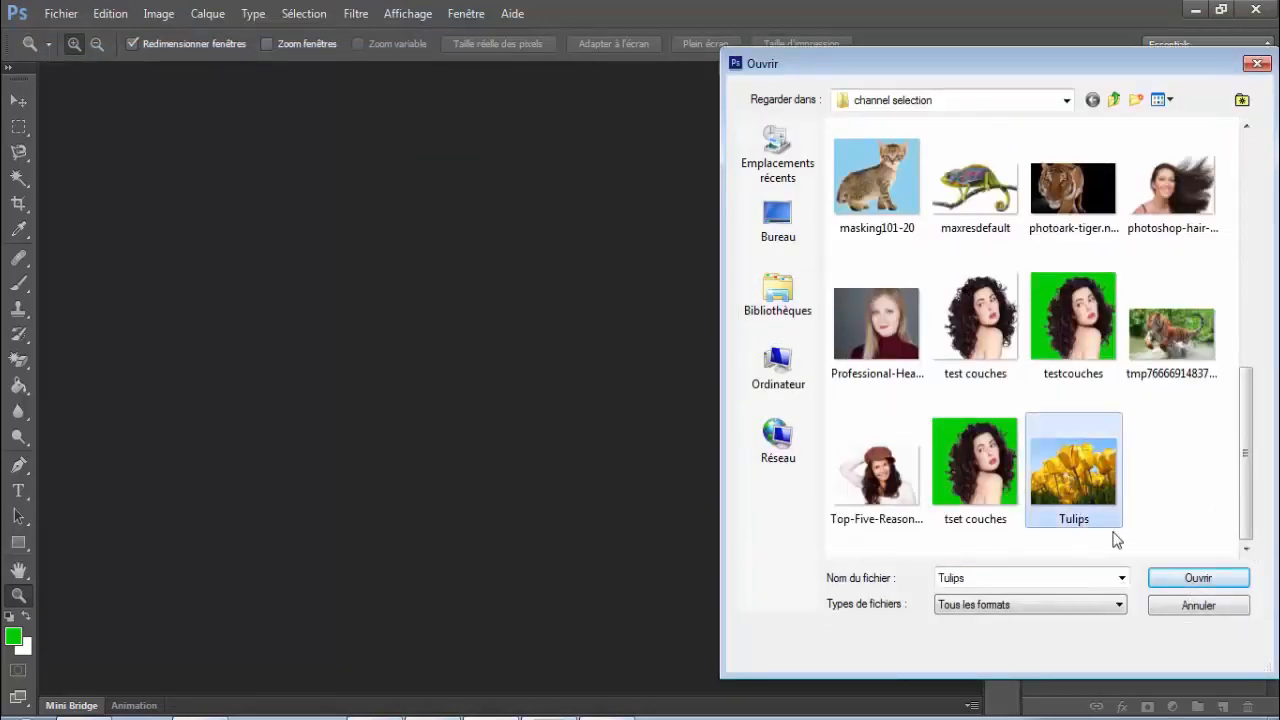
left_click(1174, 574)
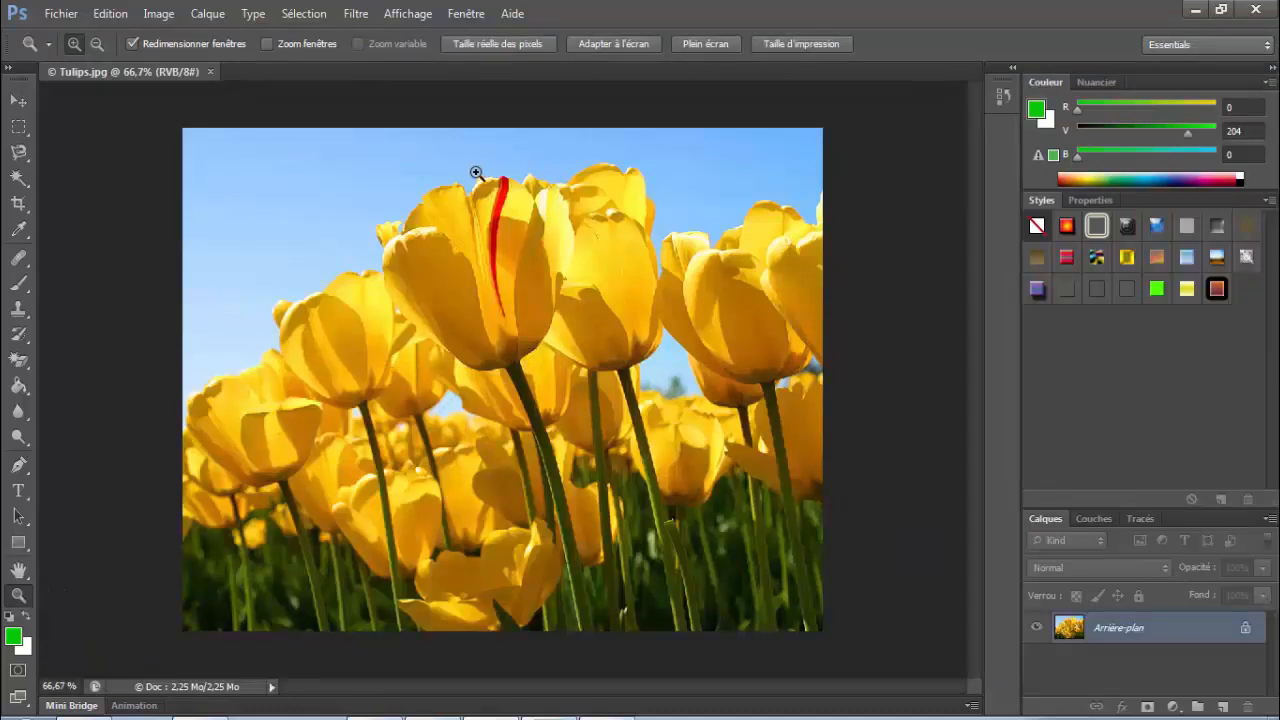
left_click(618, 43)
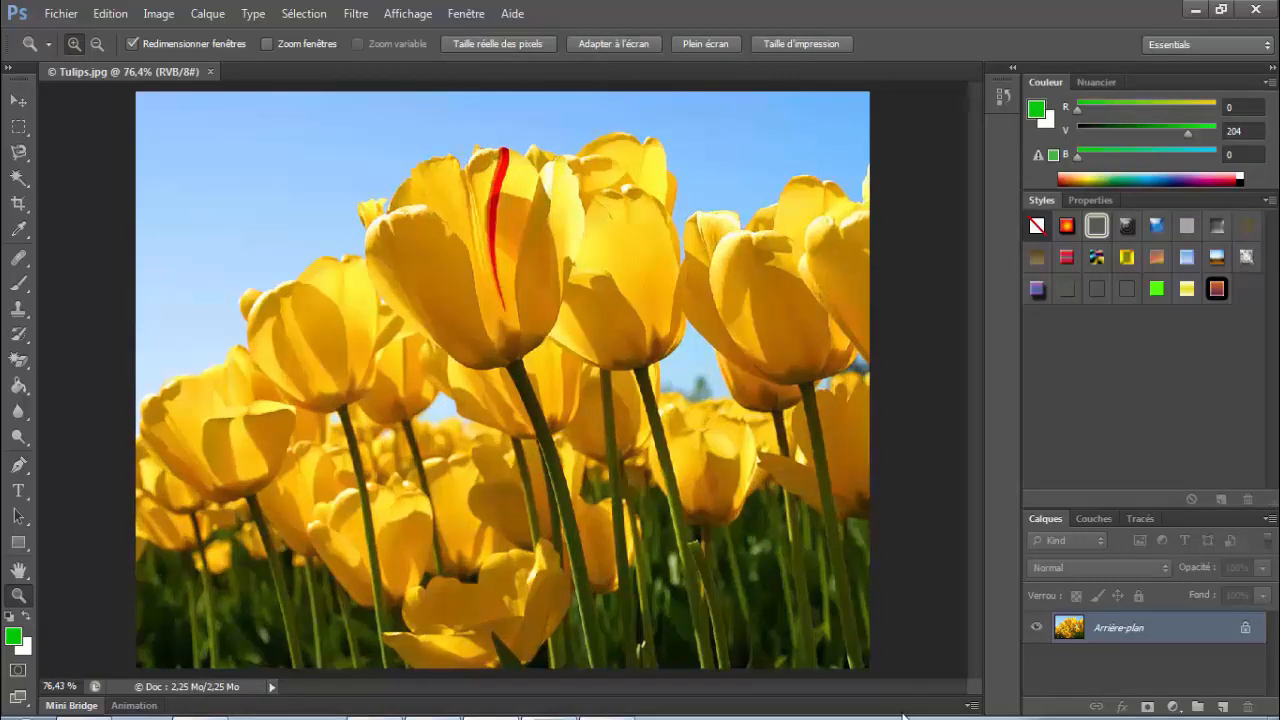
Display the Réglages adjustments and duplicate the Arrière-plan layer twice
left_click(481, 13)
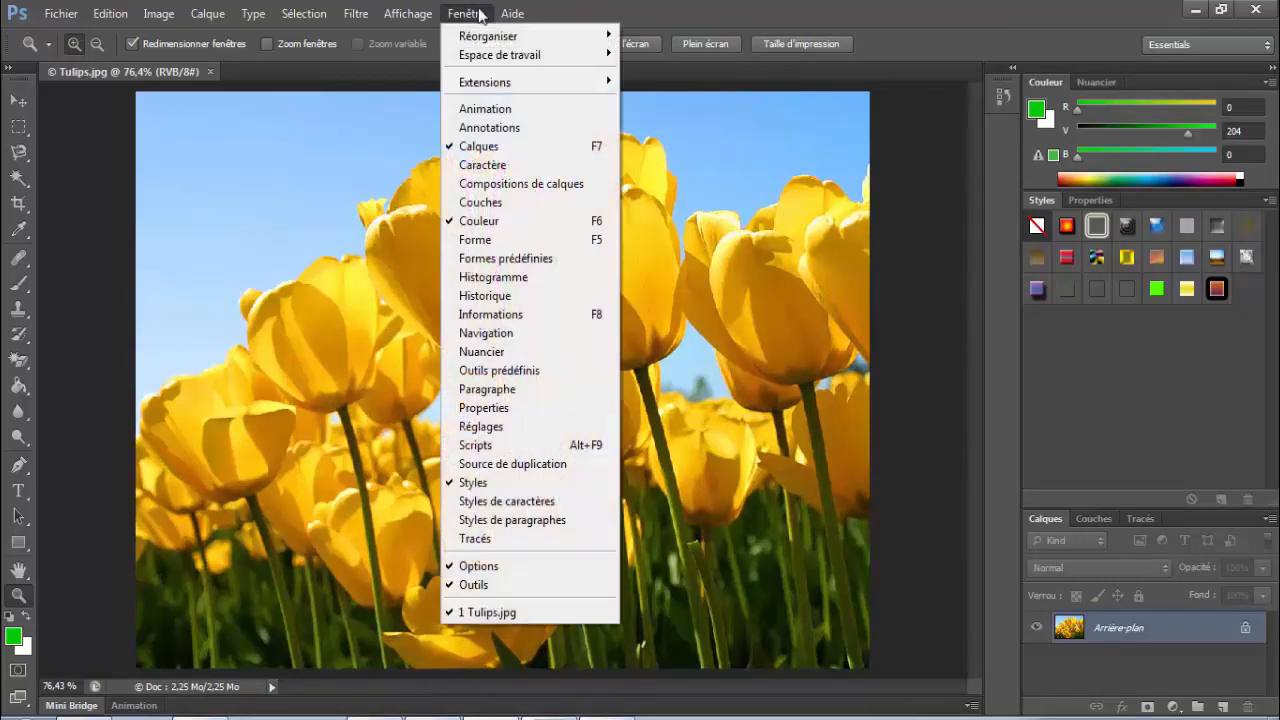
left_click(482, 426)
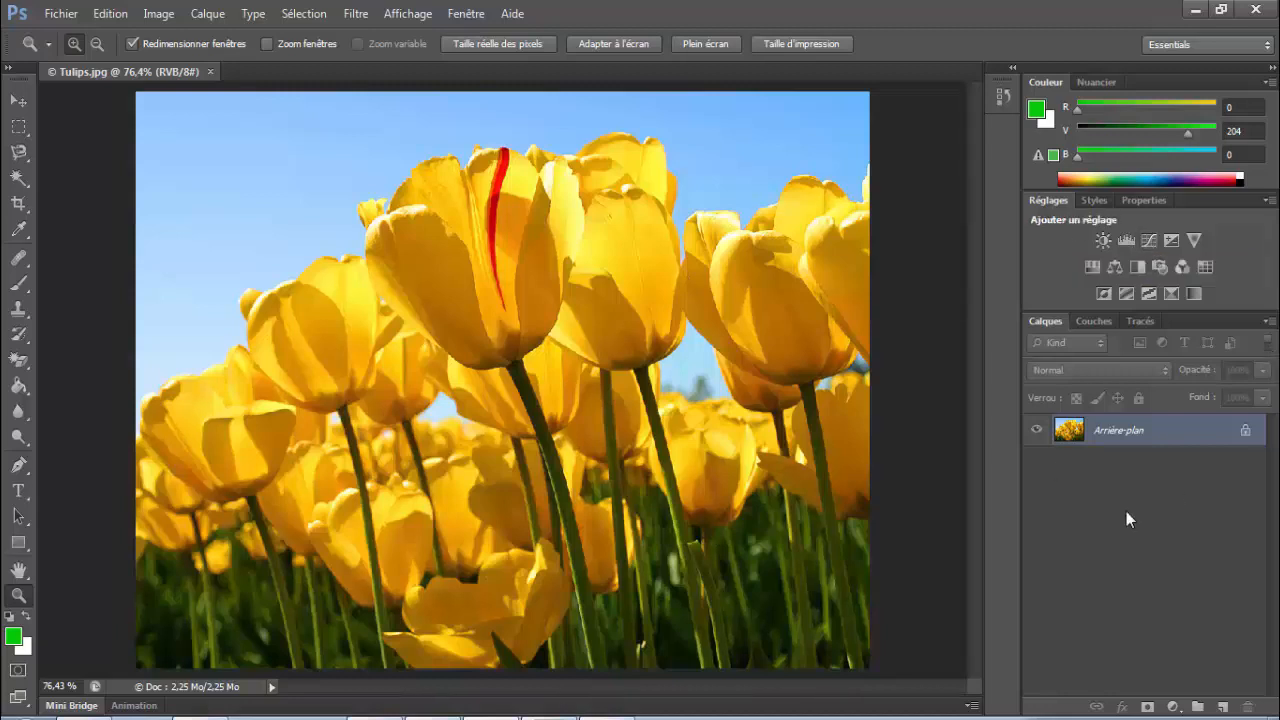
left_click_drag(1126, 432, 1220, 708)
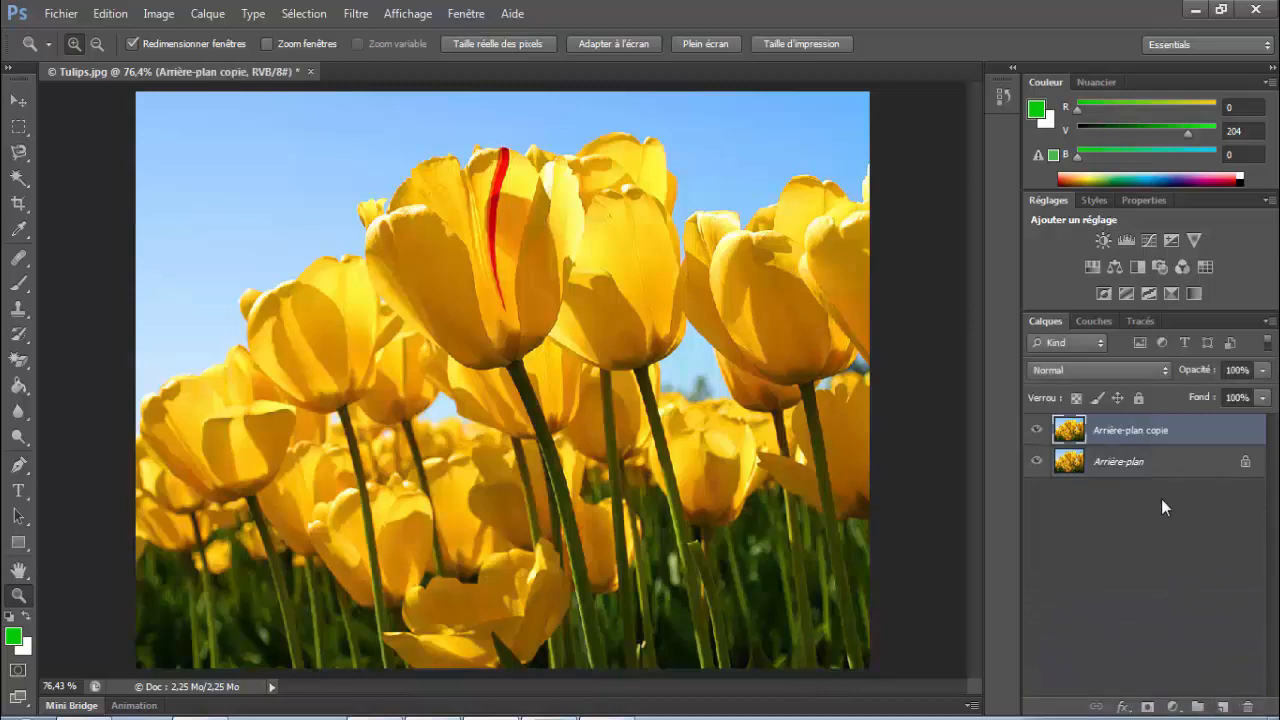
left_click_drag(1160, 466, 1222, 707)
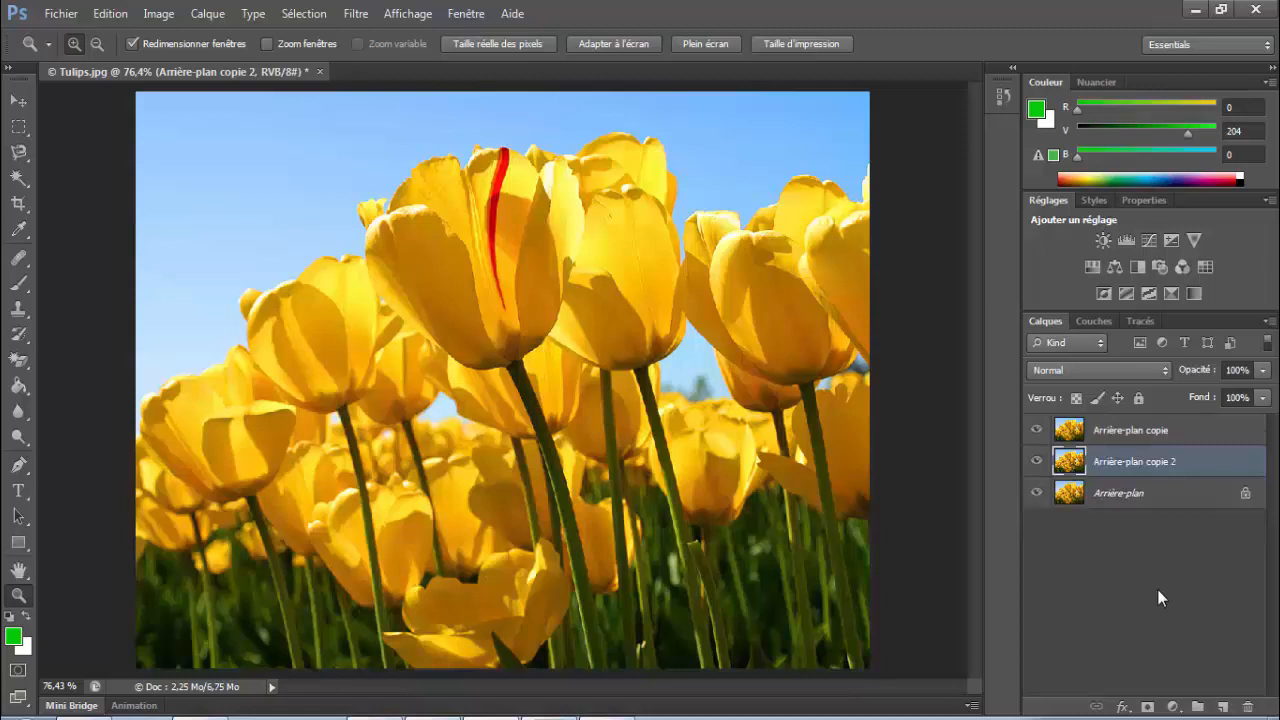
Add a Teinte/Saturation adjustment layer above the Arrière-plan copie layer
left_click(1116, 433)
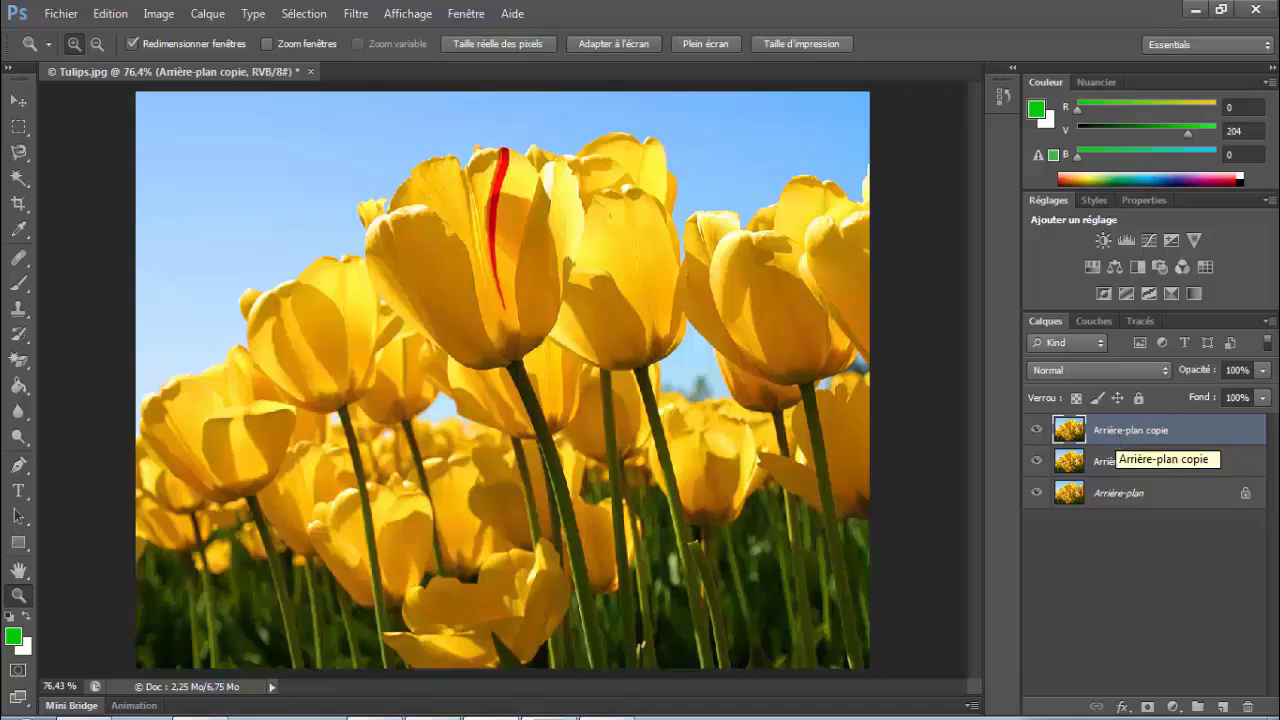
left_click(1093, 271)
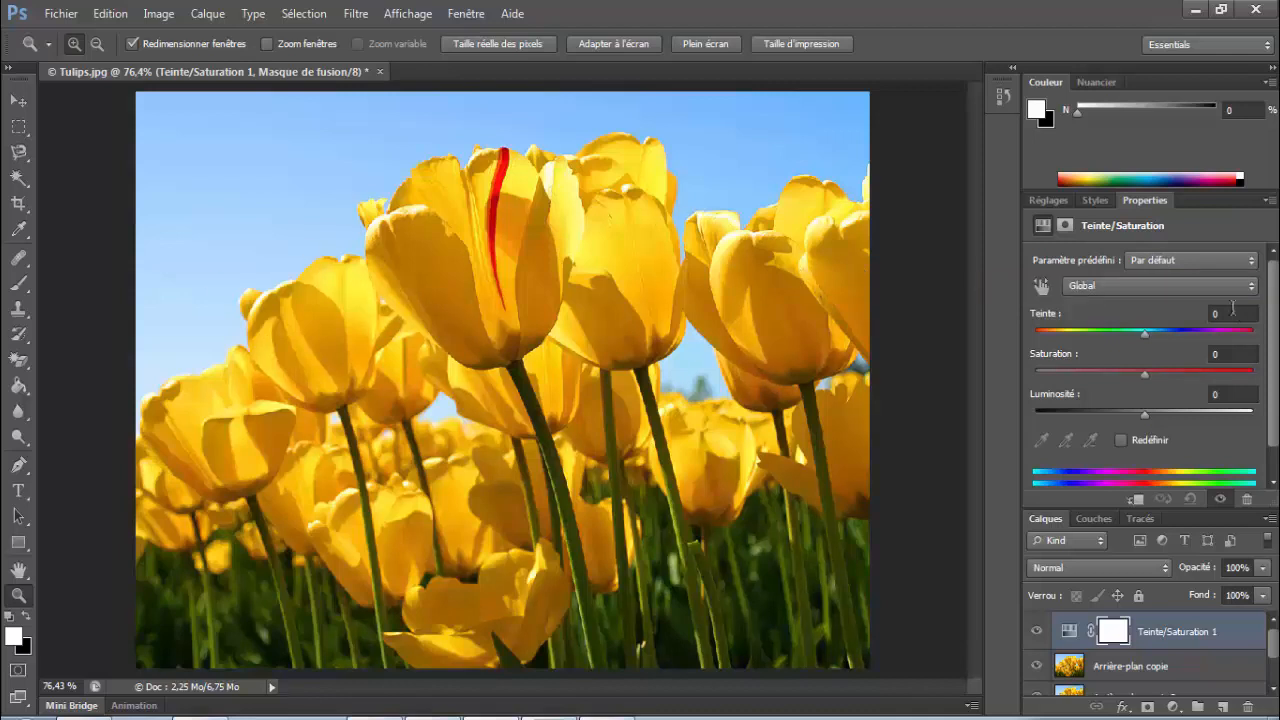
Try the Cyanotype, Augmenter la saturation and Style ancien presets on the Teinte/Saturation adjustment
left_click(1166, 262)
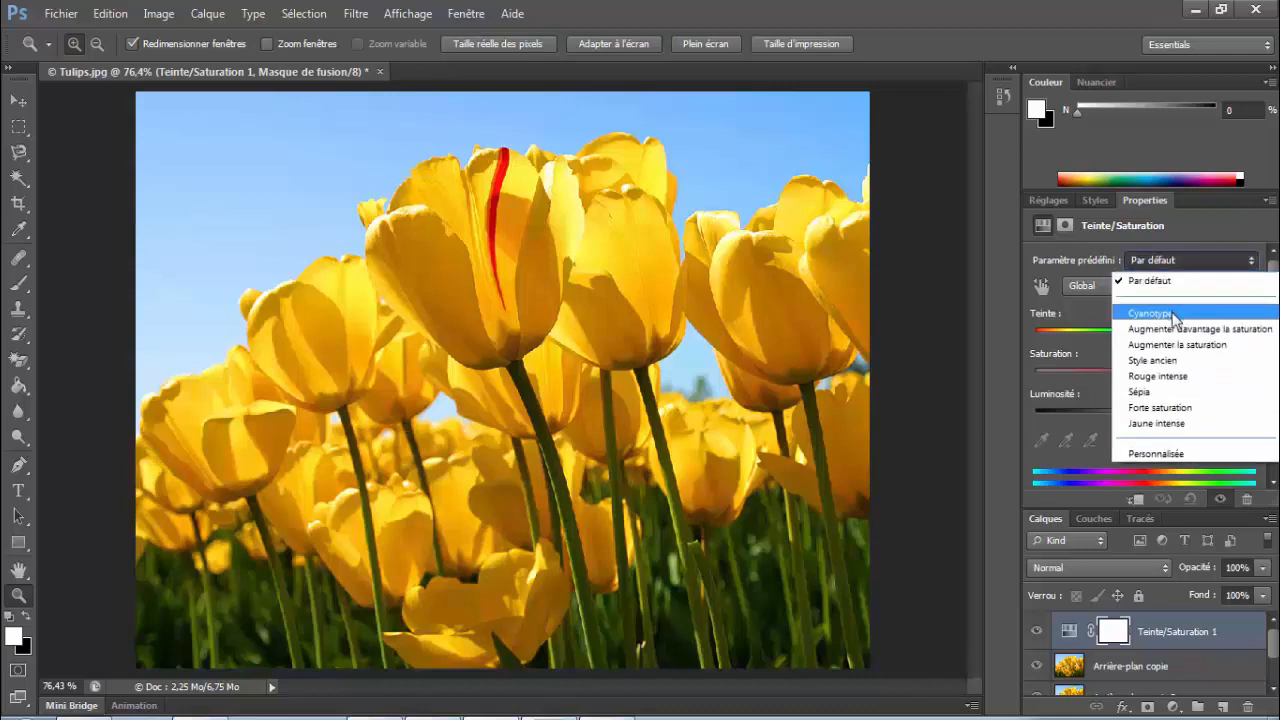
left_click(1173, 315)
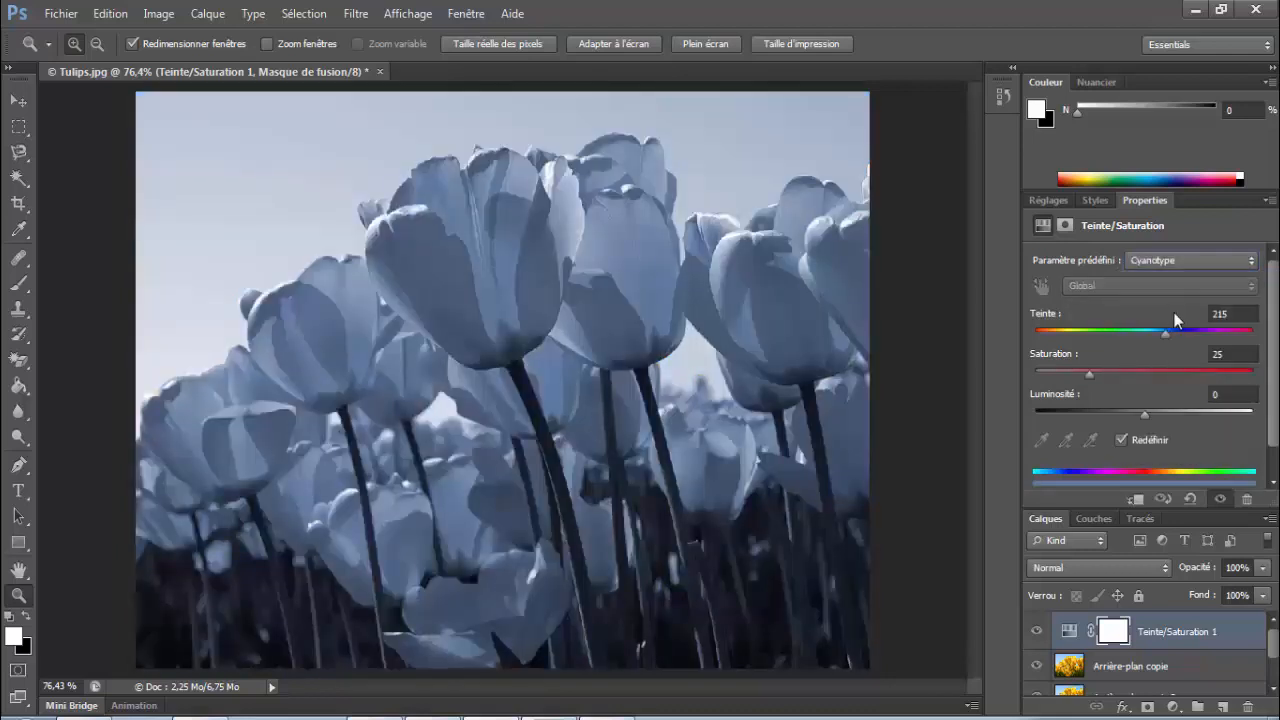
left_click(1171, 259)
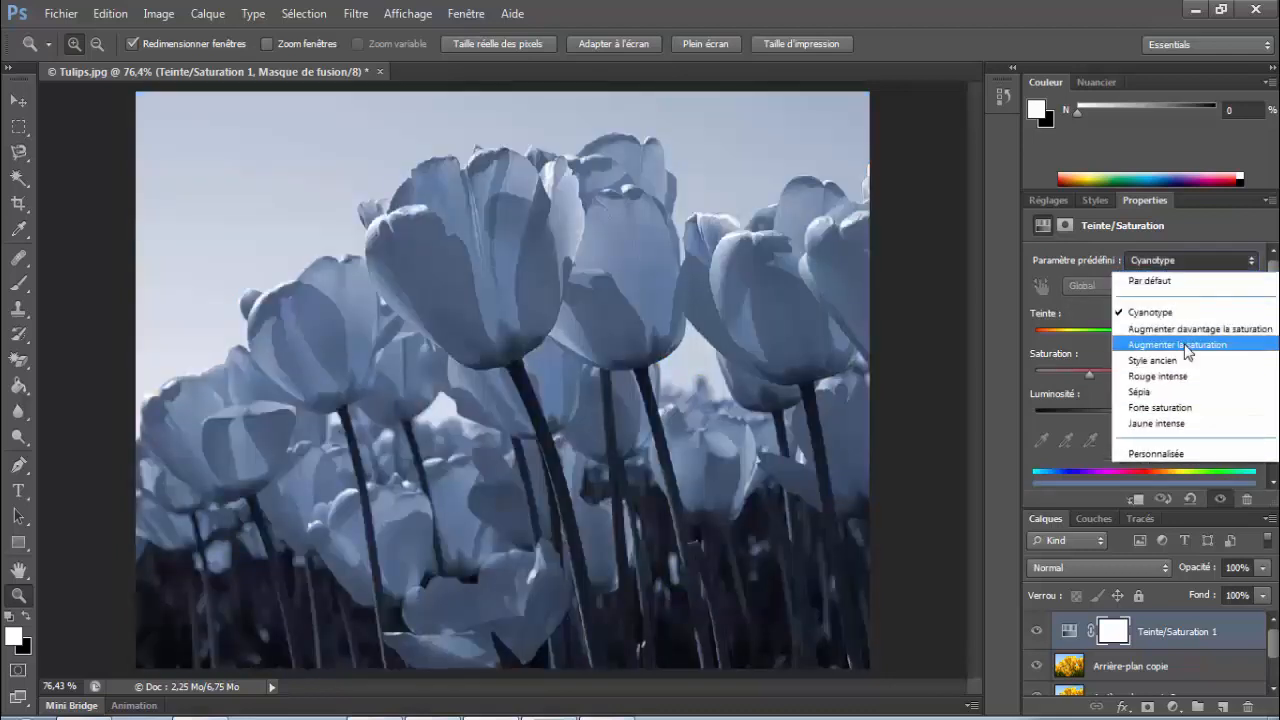
left_click(1186, 351)
left_click(1170, 261)
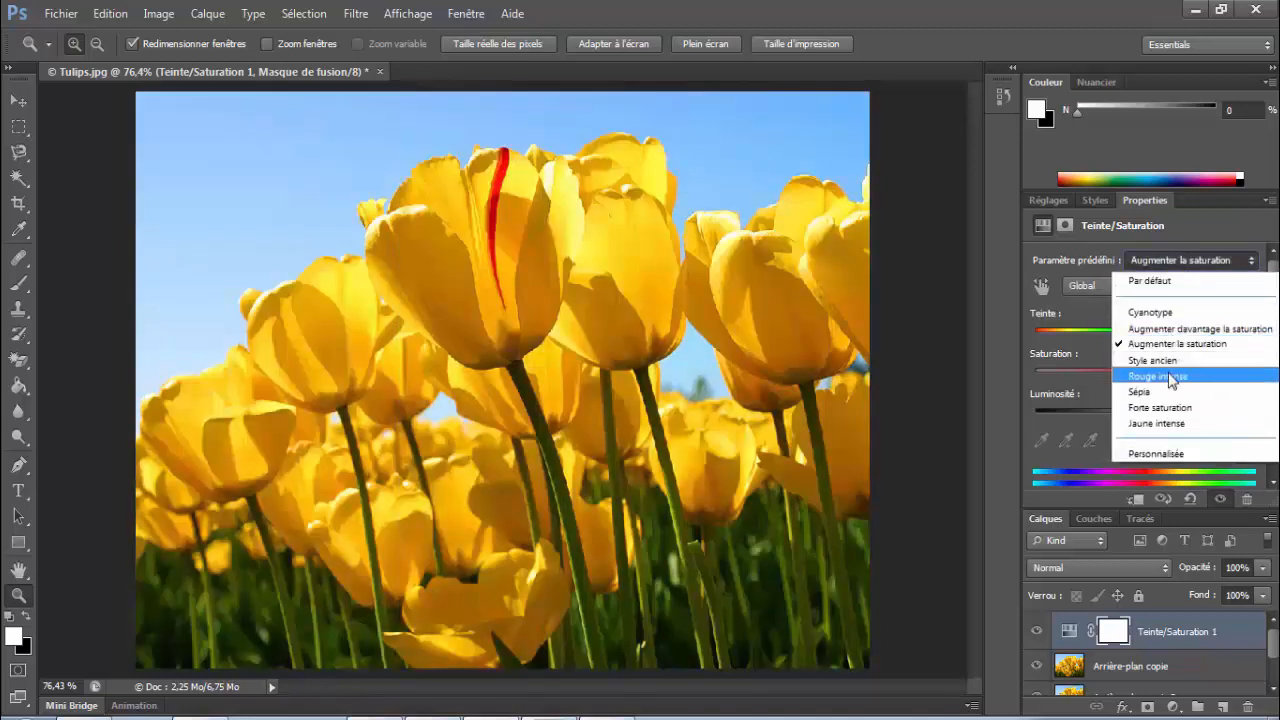
left_click(1170, 361)
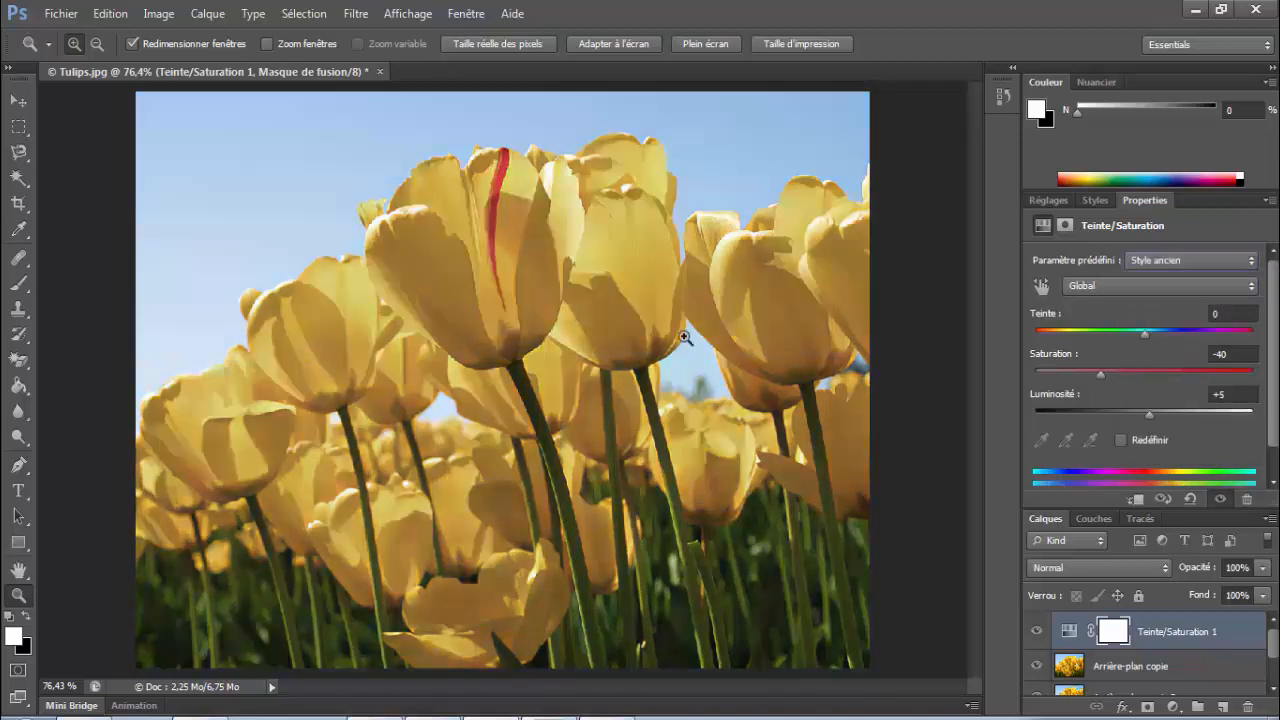
Try the Sépia preset and restore the adjustment to Par défaut
left_click(1110, 286)
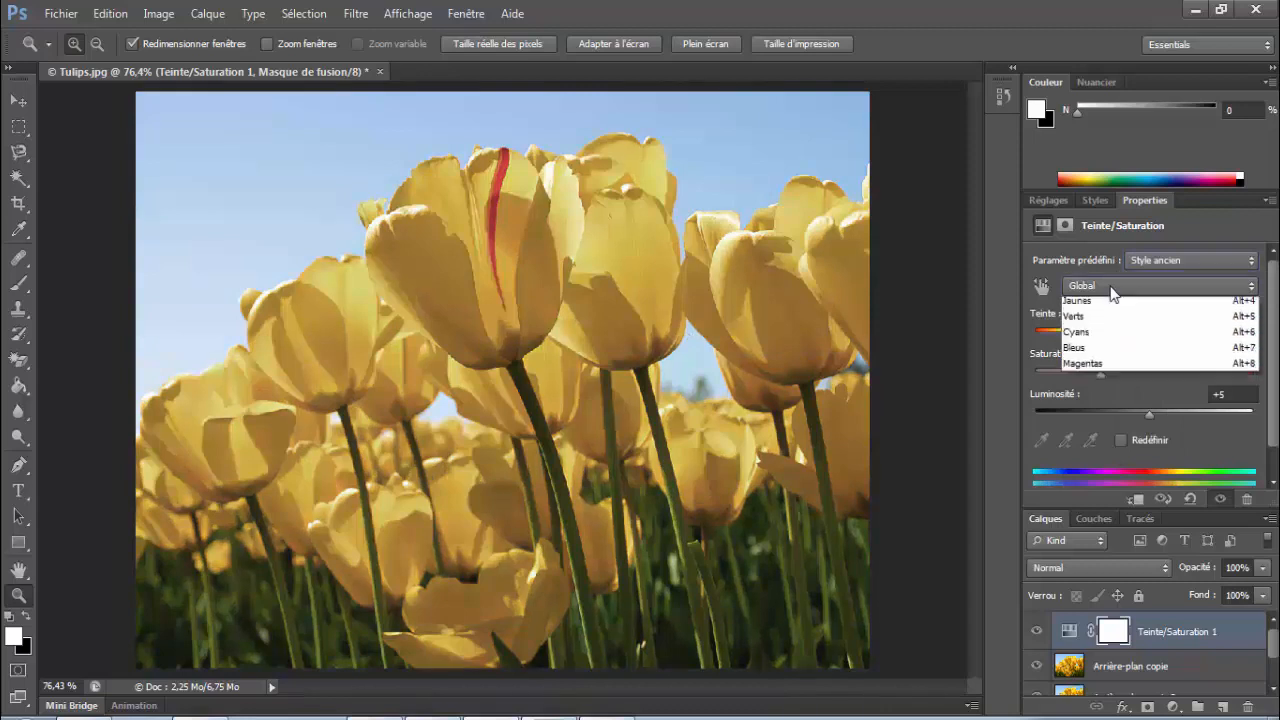
left_click(1181, 256)
left_click(1181, 263)
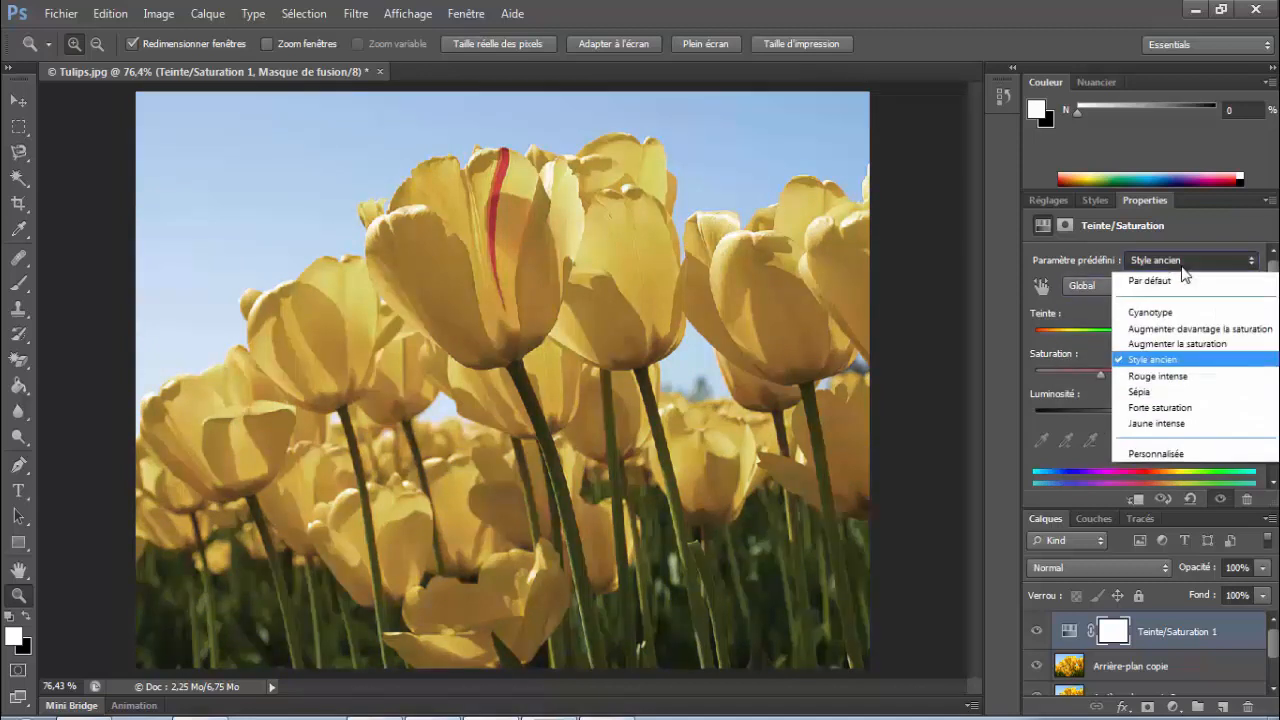
left_click(1160, 392)
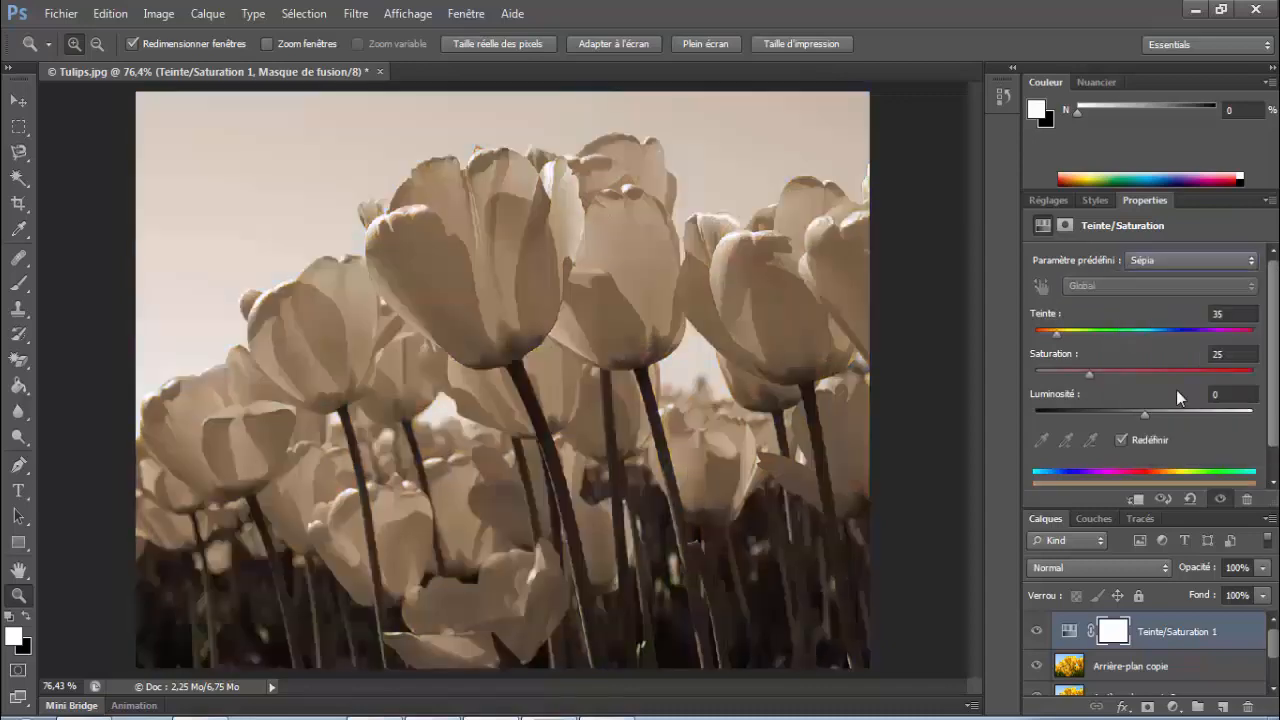
left_click(1178, 263)
left_click(1175, 277)
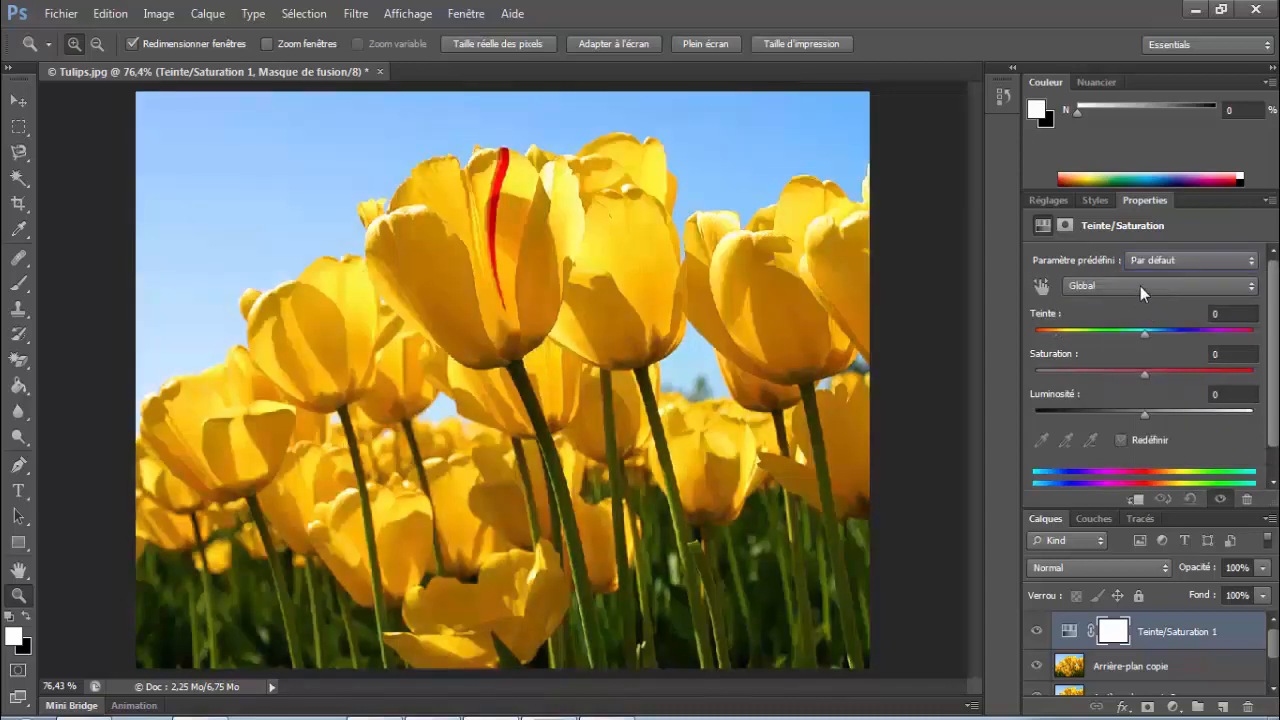
left_click(1140, 286)
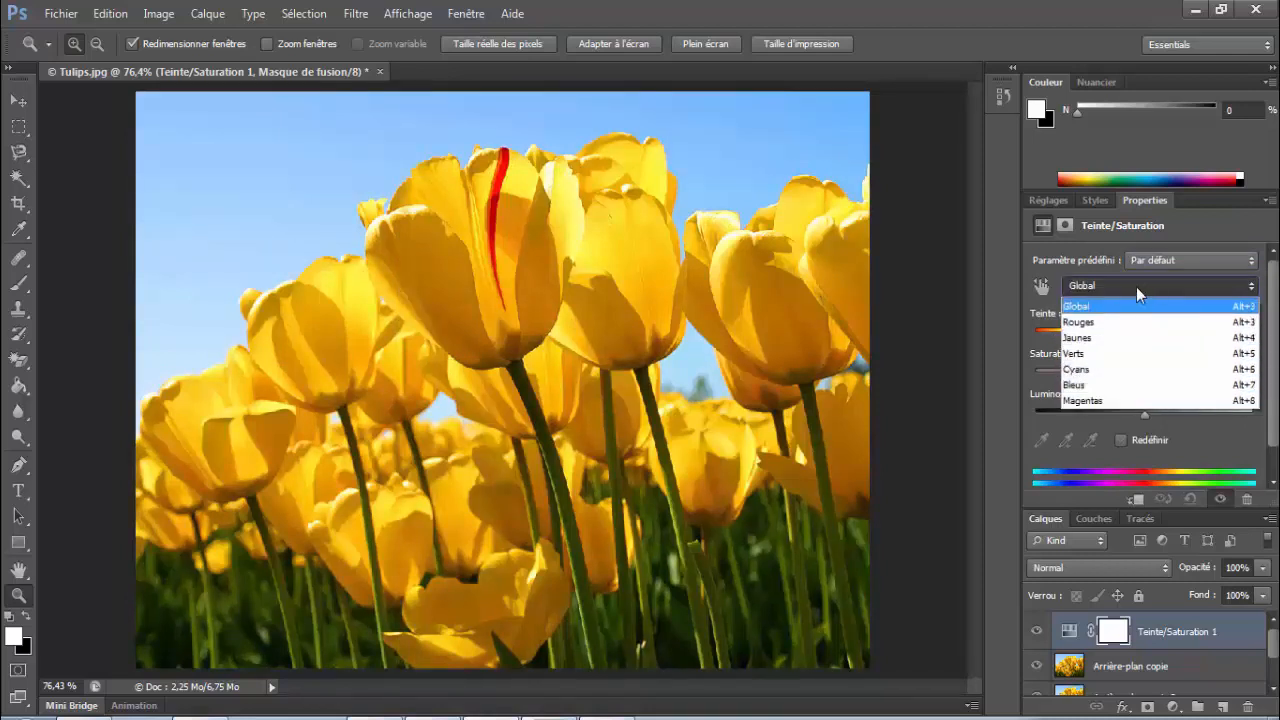
left_click(1104, 287)
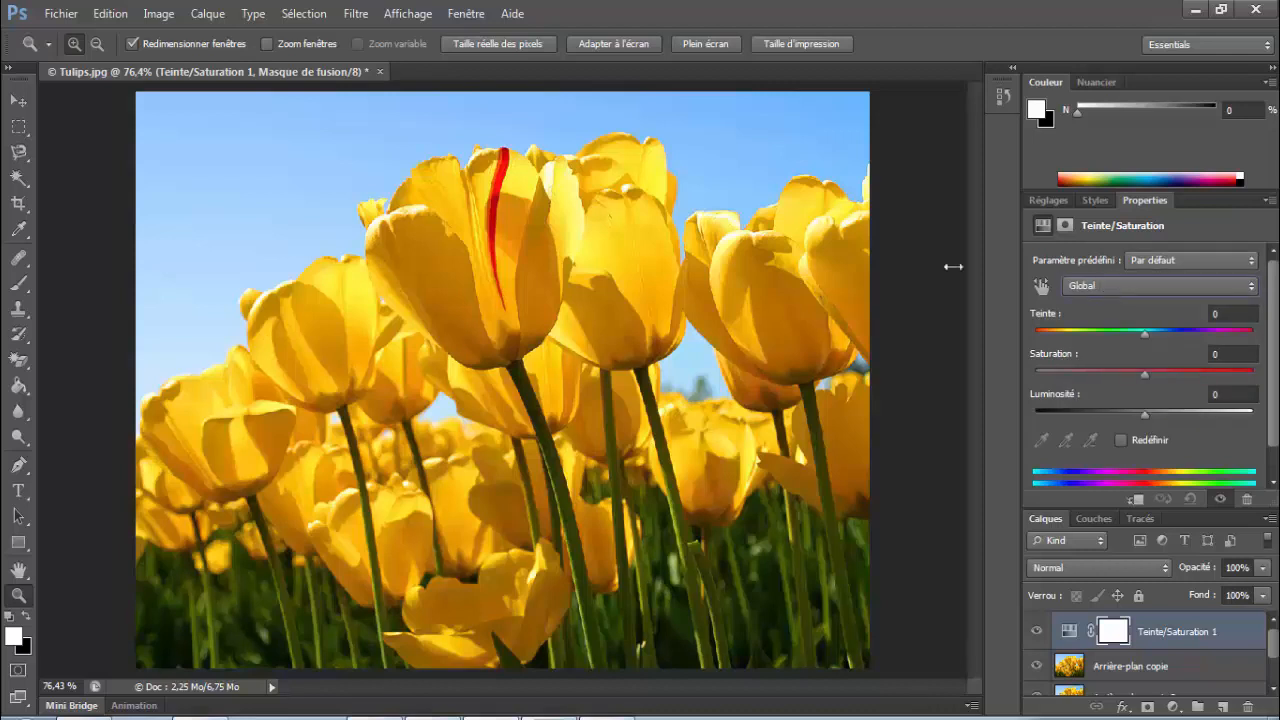
left_click(1106, 289)
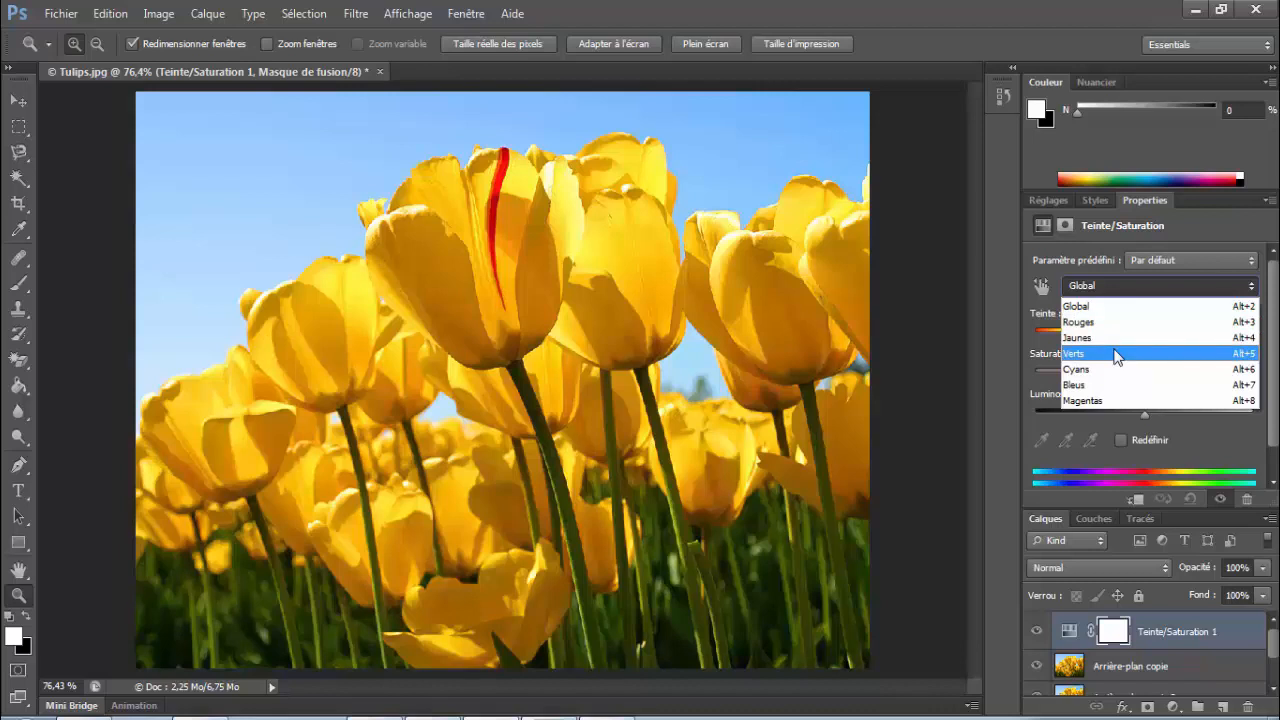
left_click(1146, 285)
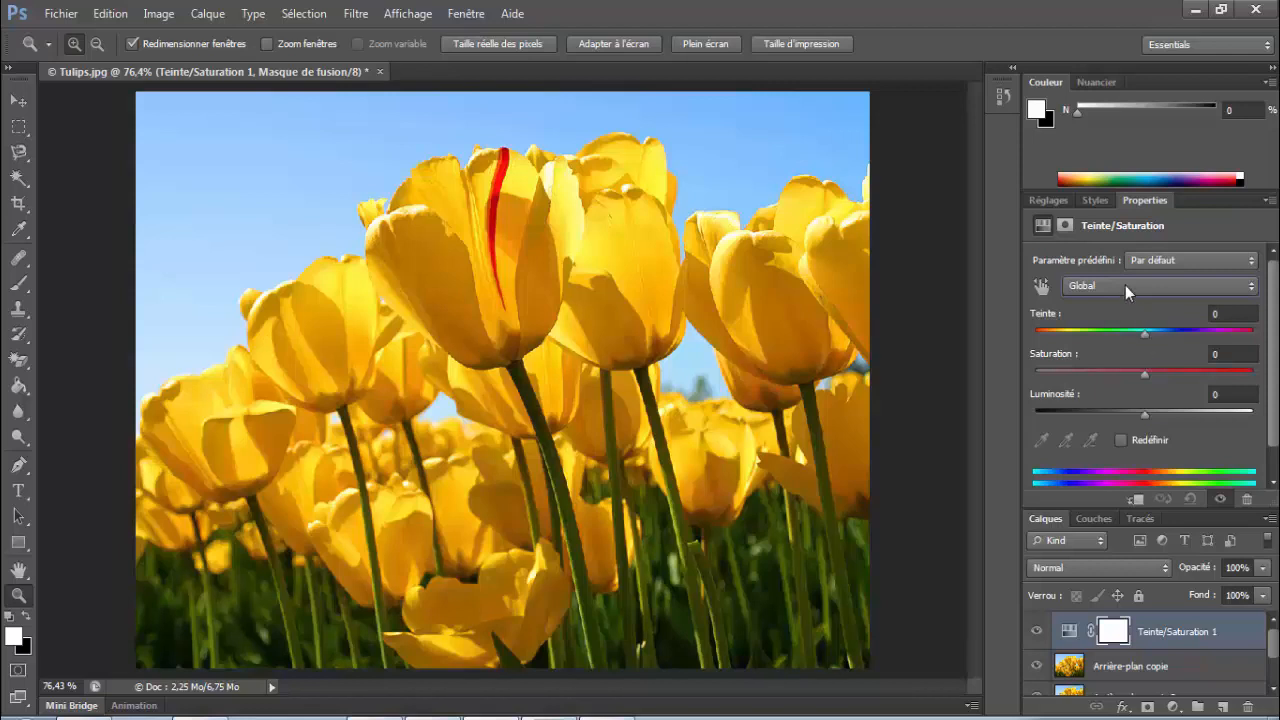
Try shifting the global hue to +39 and varying the saturation and lightness
left_click(1145, 336)
left_click_drag(1145, 336, 1187, 331)
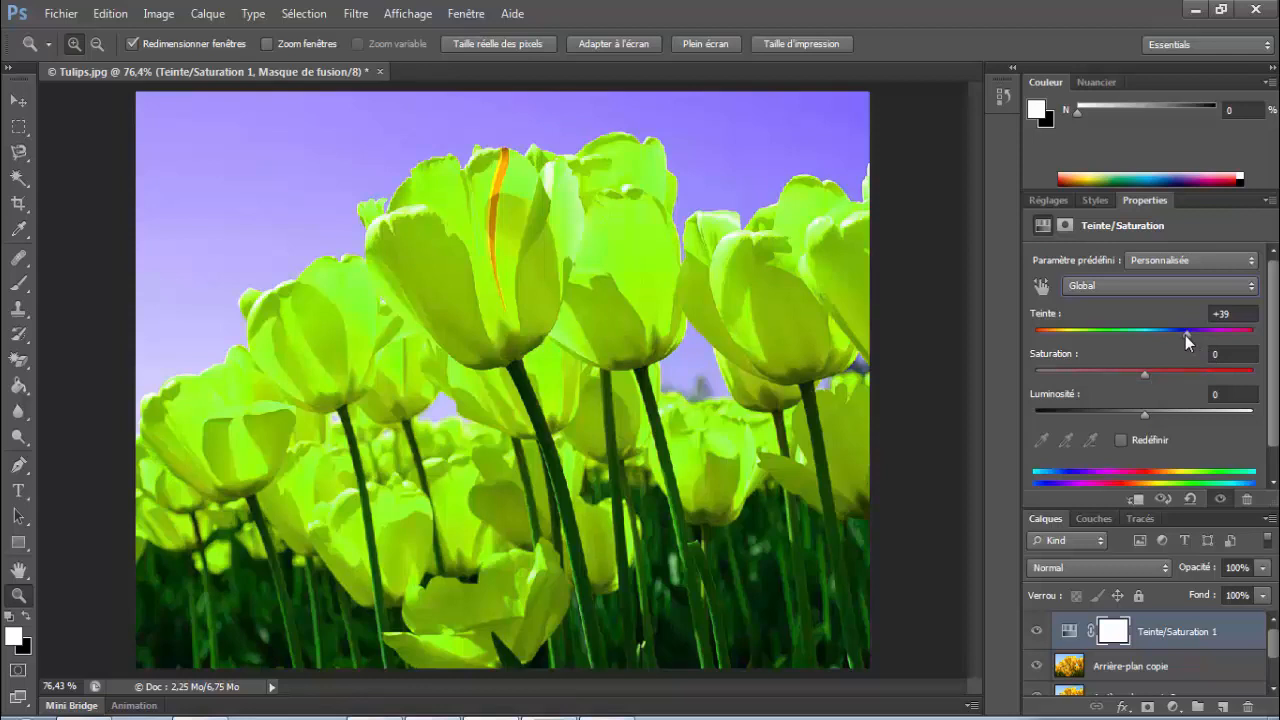
left_click(1145, 376)
mouse_move(1159, 378)
left_mouse_down()
mouse_move(1264, 384)
mouse_move(1027, 366)
mouse_move(1144, 384)
left_mouse_up()
mouse_move(1147, 413)
left_mouse_down()
mouse_move(1250, 417)
mouse_move(1026, 413)
mouse_move(1145, 415)
left_mouse_up()
Try tinting the whole image blue with the Redéfinir option, and restore the Par défaut preset
left_click(1121, 440)
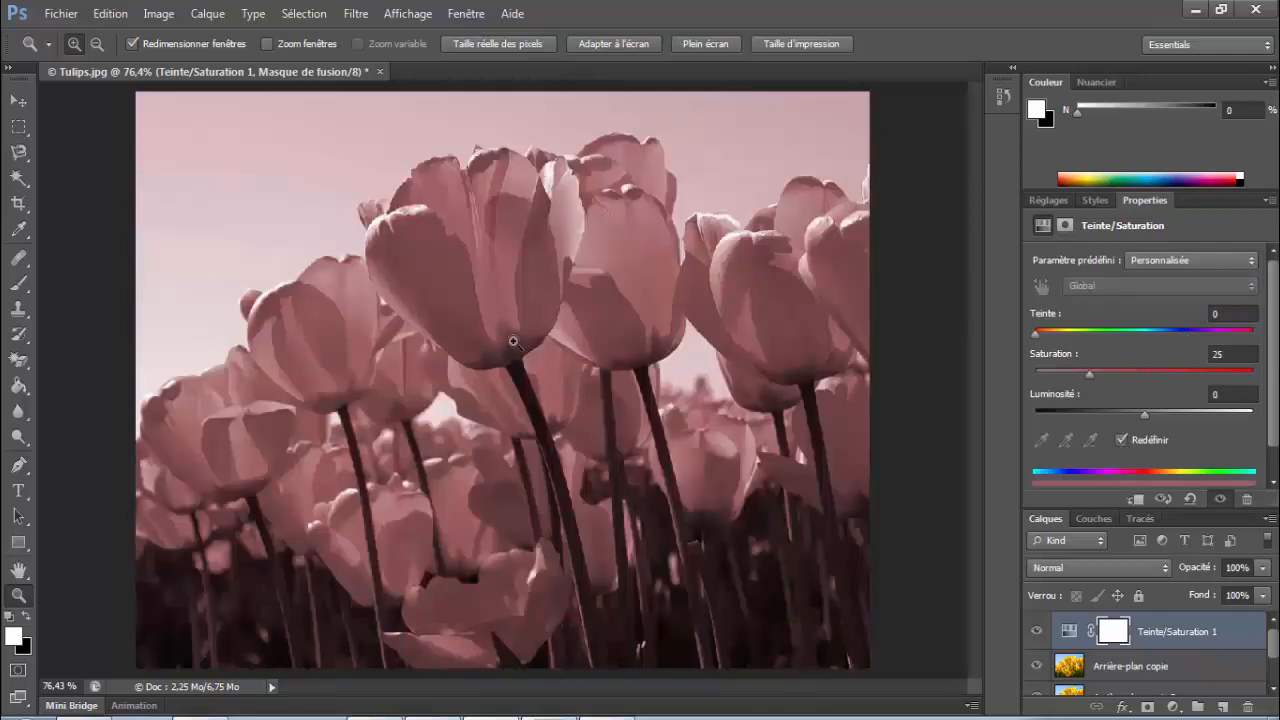
left_click(1071, 331)
left_click_drag(1071, 331, 1161, 339)
left_click(1177, 262)
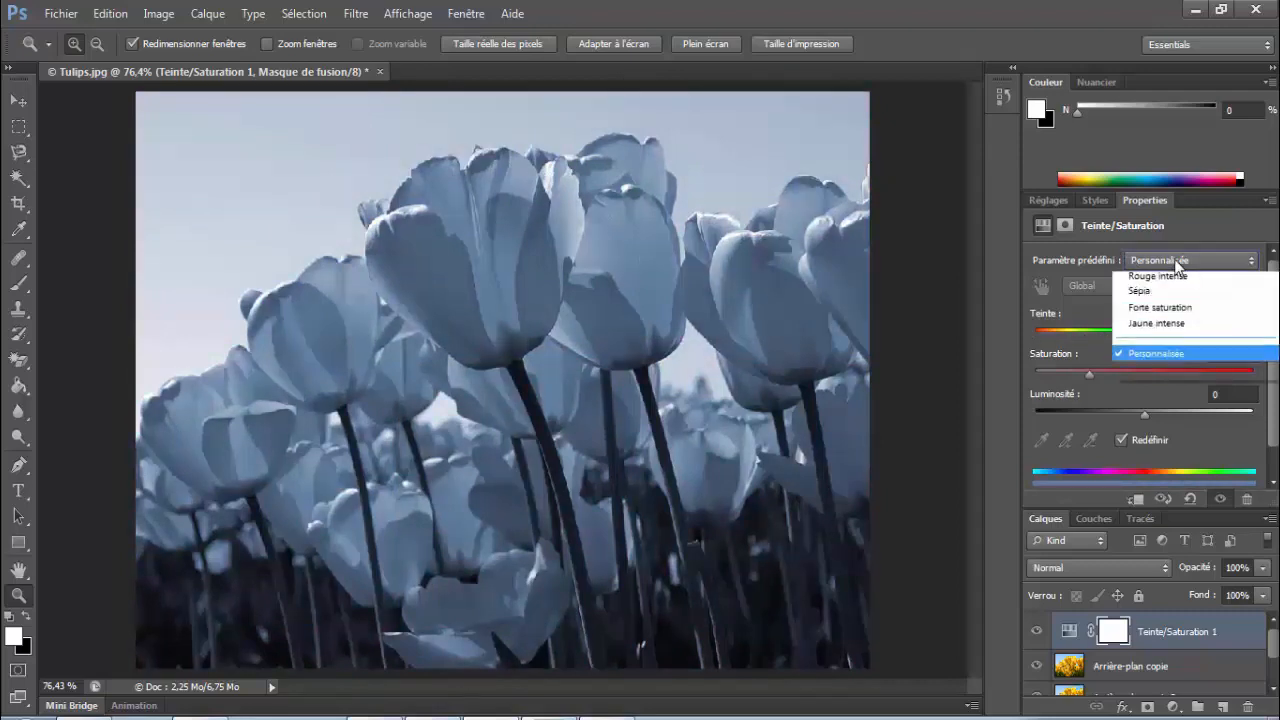
left_click(1180, 283)
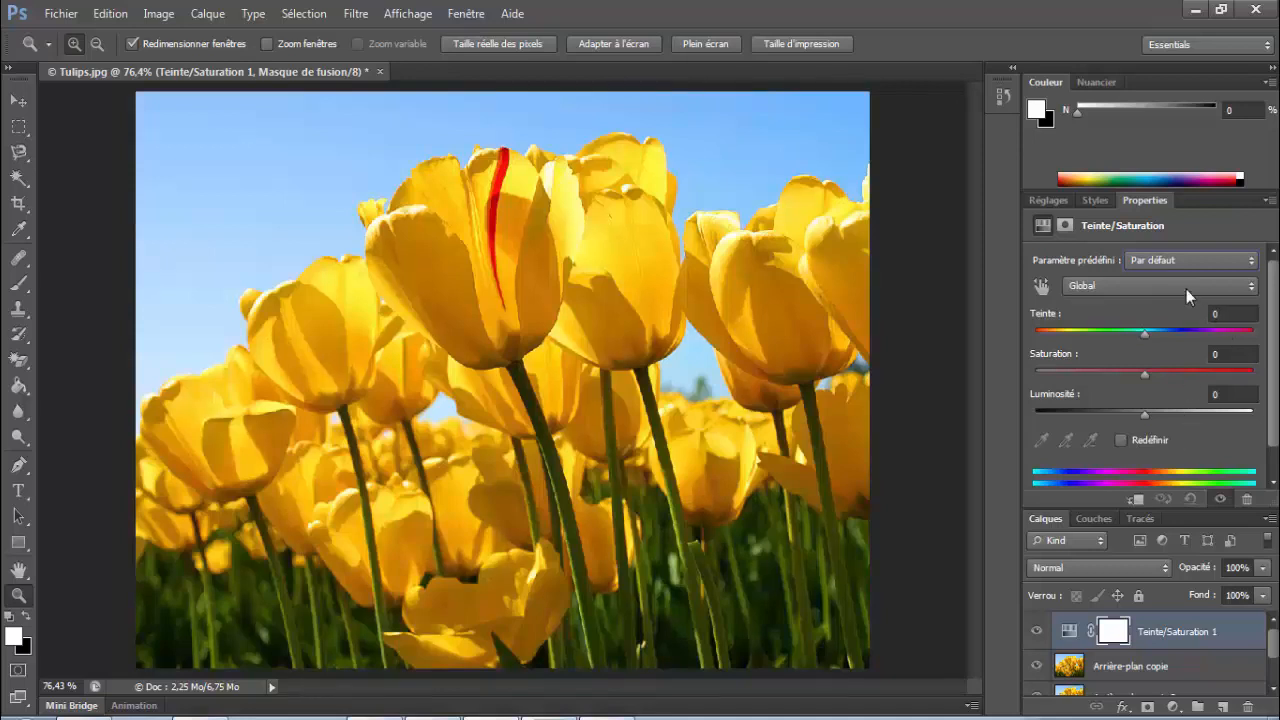
Try shifting the hue of only the Jaunes colour range
left_click(1117, 289)
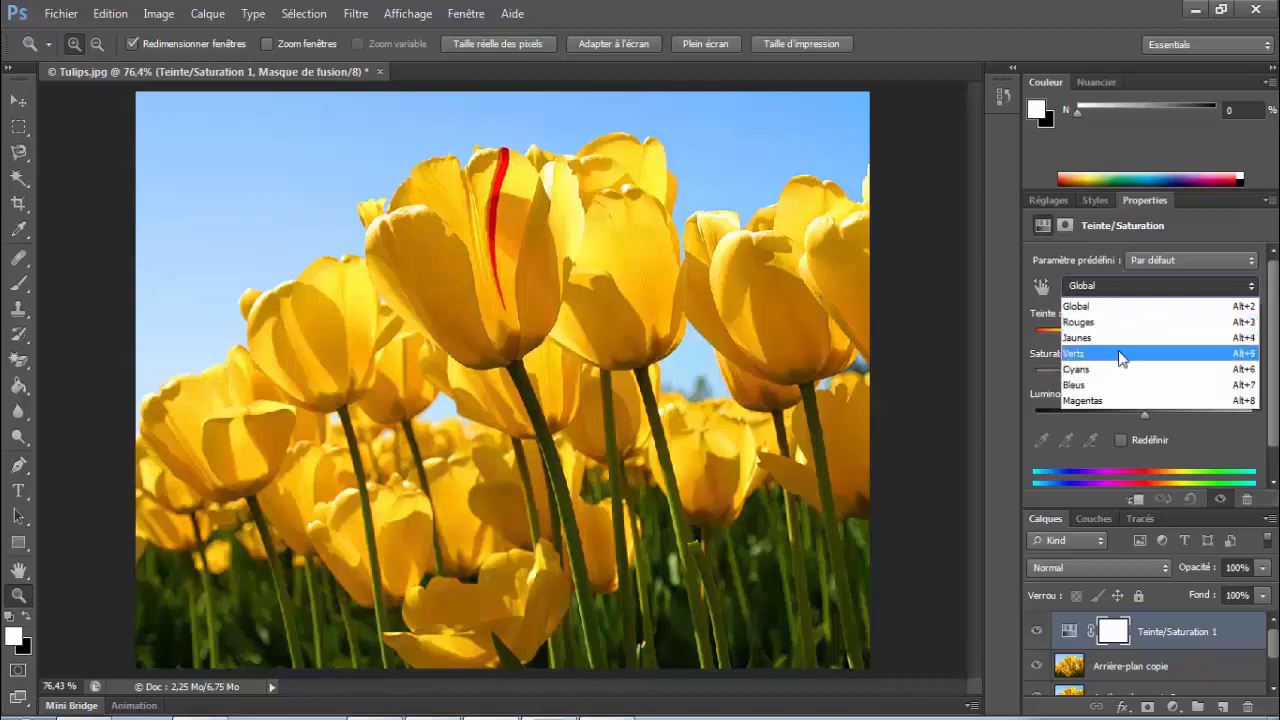
left_click(1117, 339)
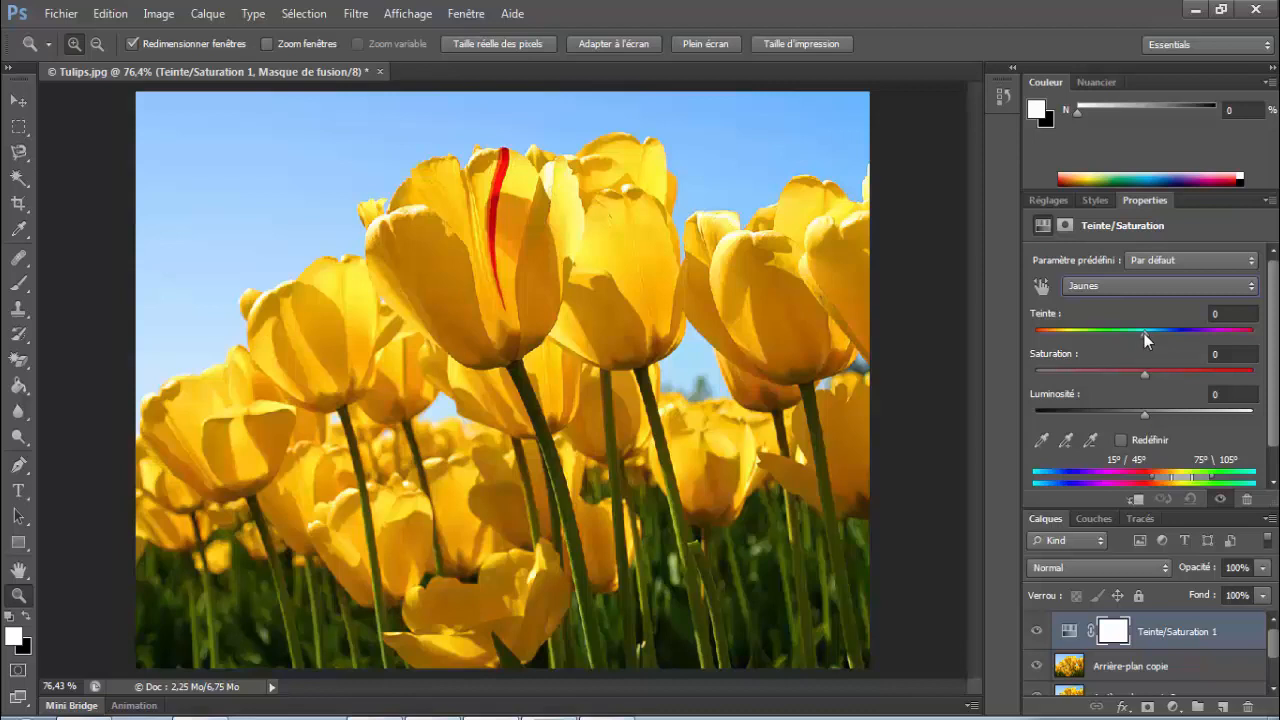
left_click_drag(1144, 333, 1096, 324)
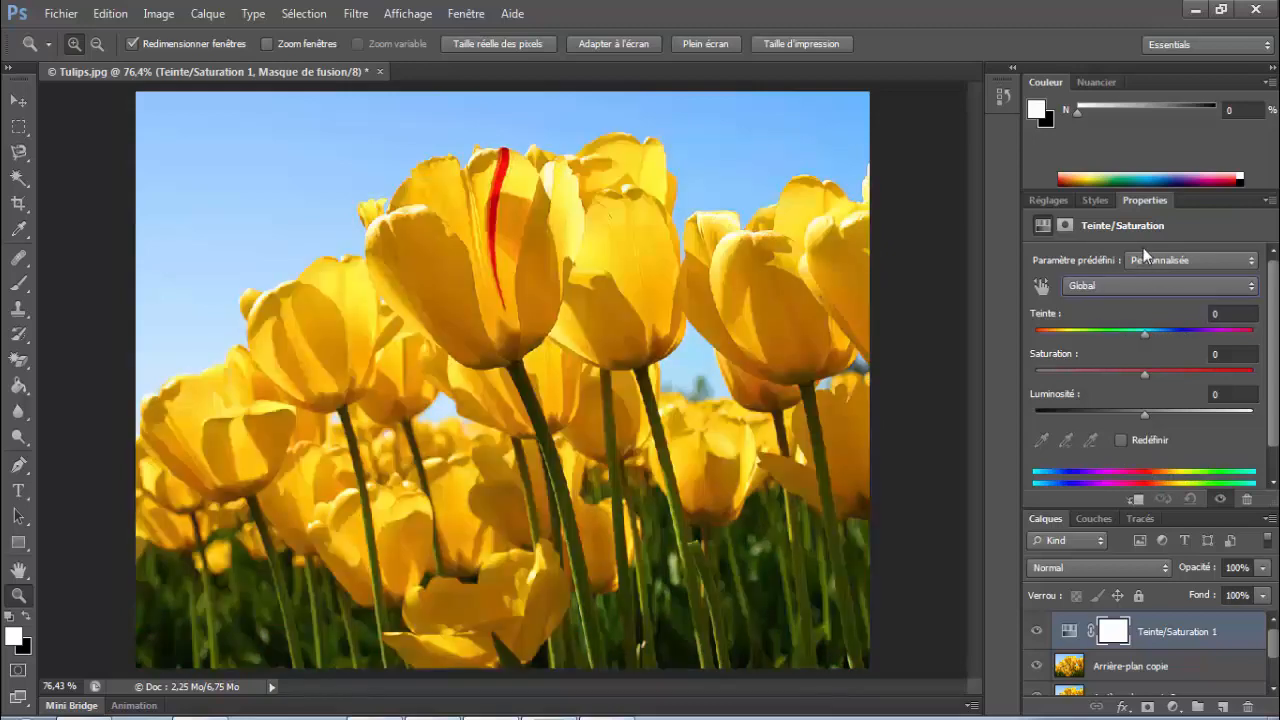
Keep the Personnalisée preset and target the Rouges colour range of the Teinte/Saturation adjustment
left_click(1156, 258)
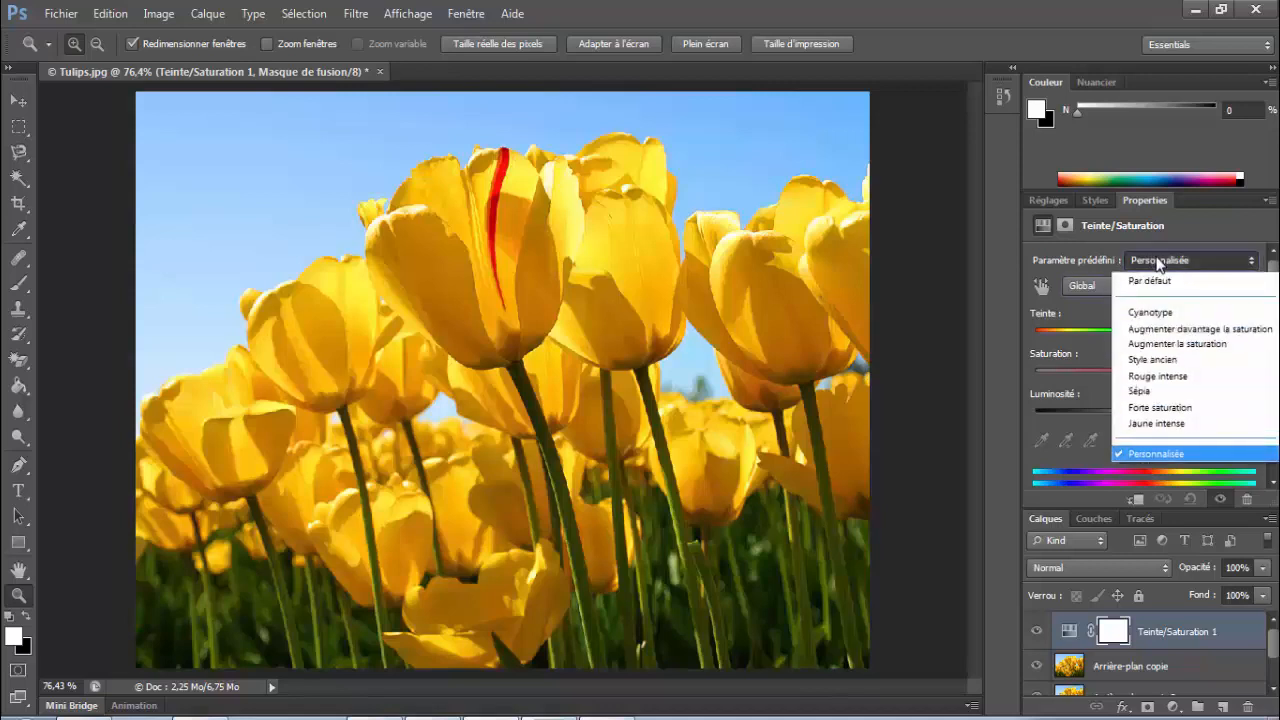
left_click(1206, 455)
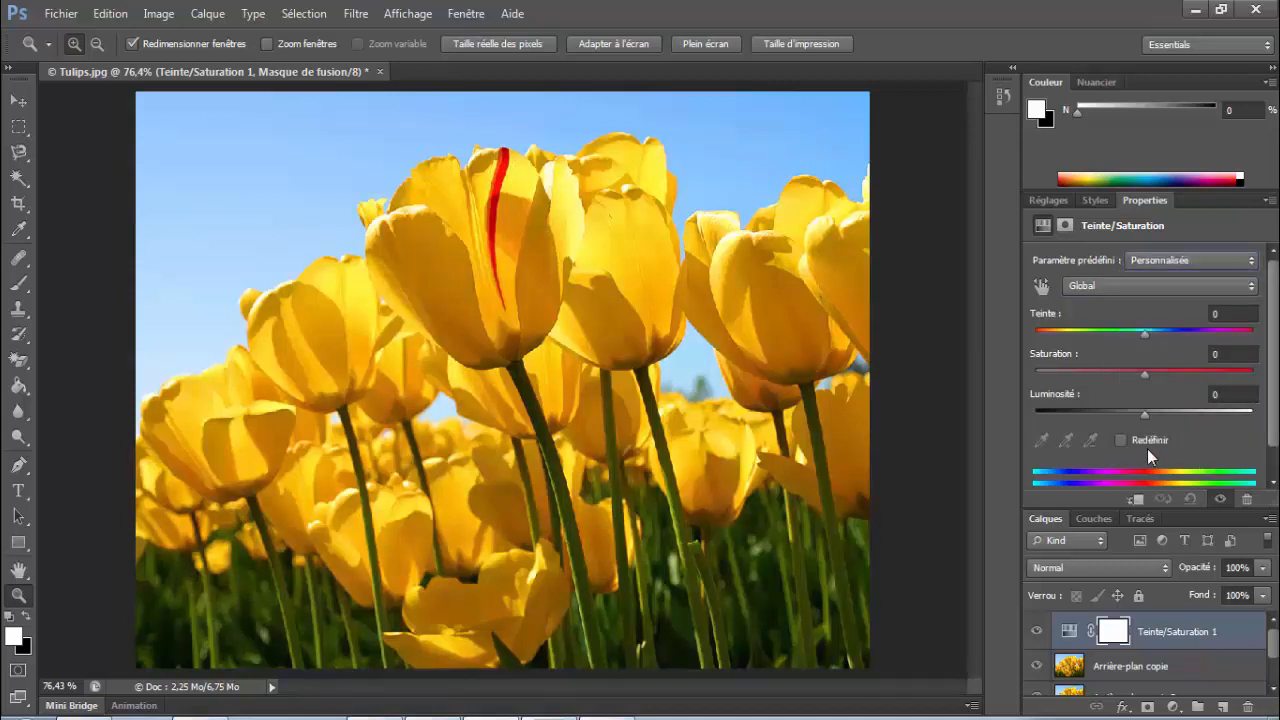
left_click(1146, 288)
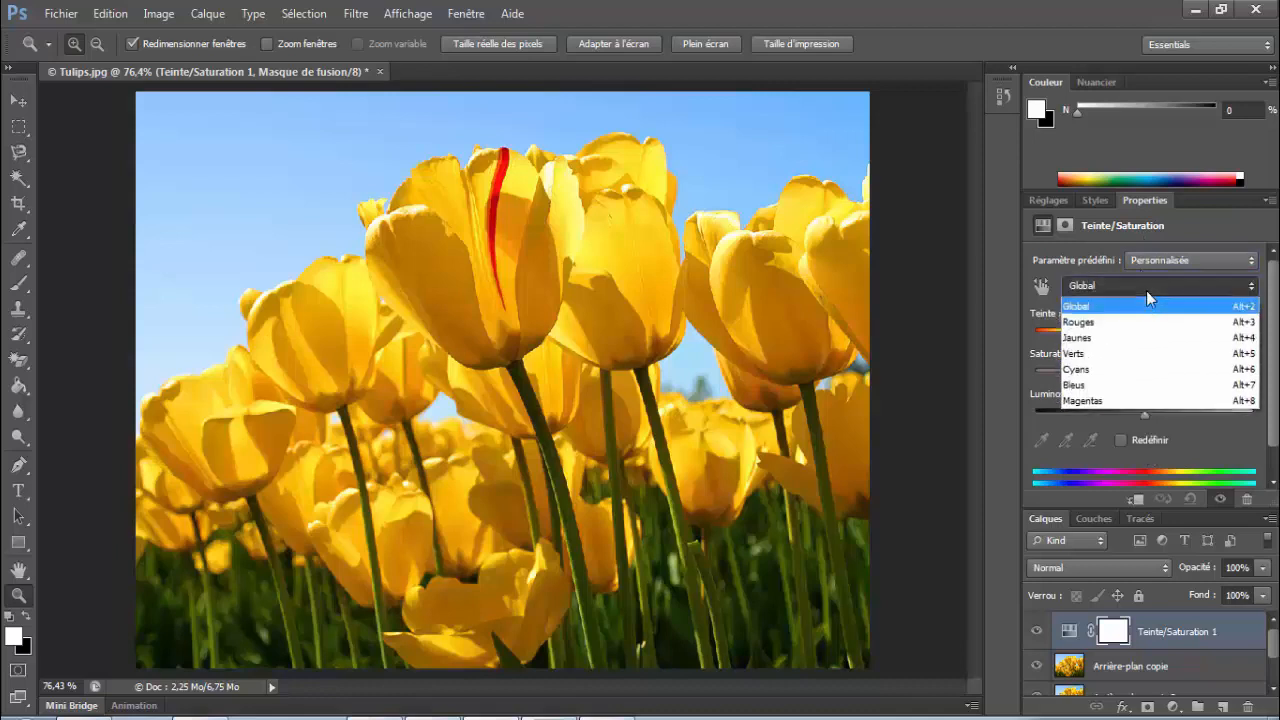
left_click(1100, 323)
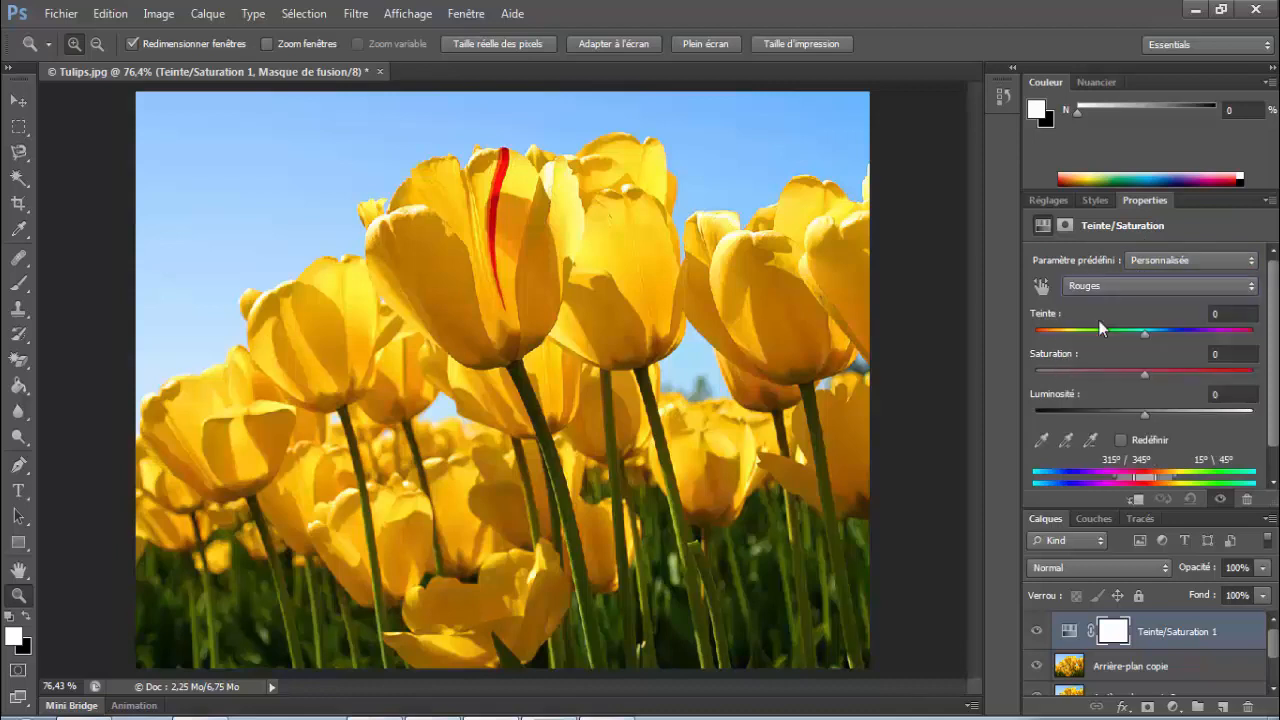
Extend the Rouges range by sampling the yellow petals with the add-to-sample eyedropper, and set the range's hue to -30
left_click(1066, 441)
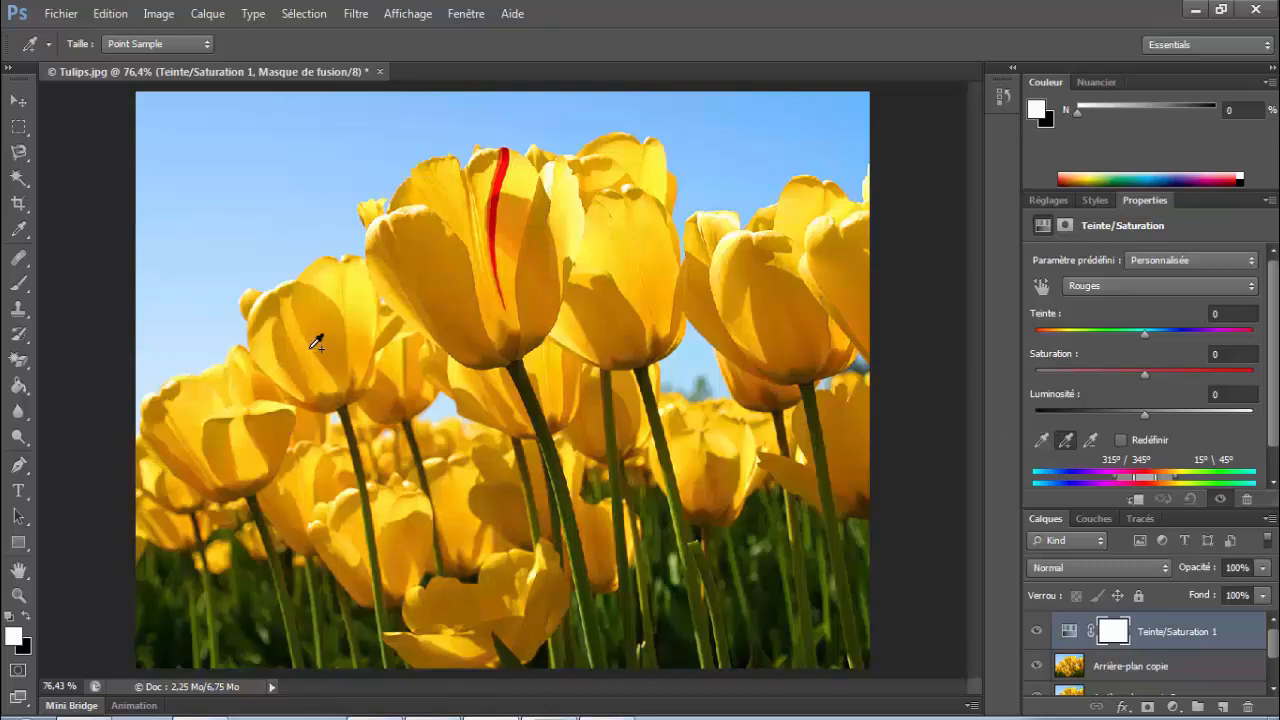
left_click(1067, 441)
left_click(864, 262)
left_click(602, 214)
left_click(165, 500)
left_click_drag(1146, 334, 1190, 342)
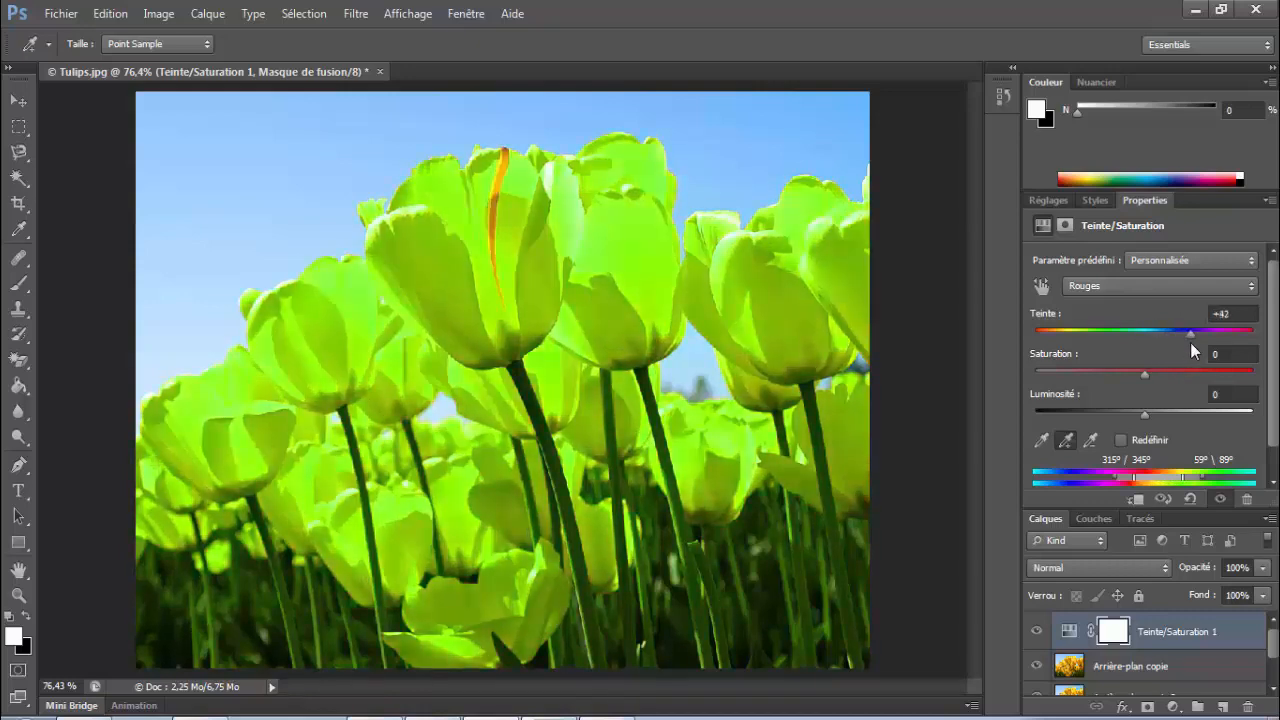
left_click_drag(1190, 342, 1113, 323)
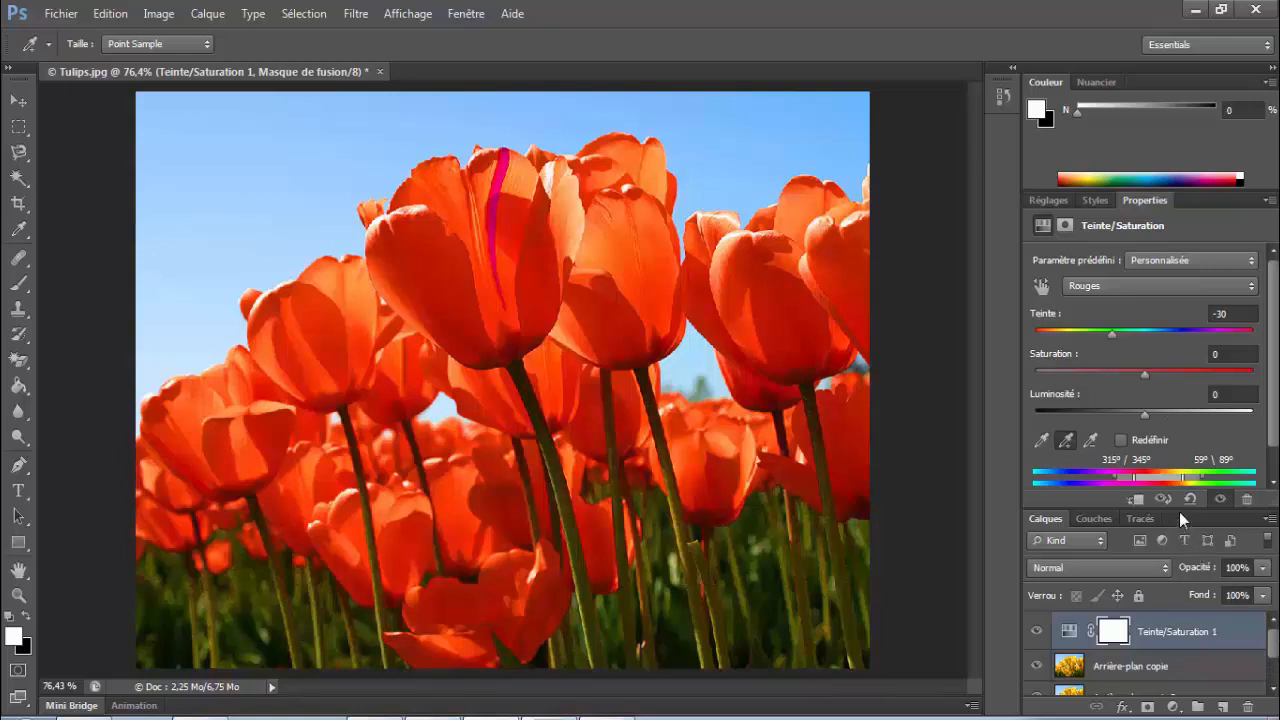
Show Arrière-plan copie, Arrière-plan copie 2 and Arrière-plan one at a time to check the adjustment's effect on each
left_click_drag(1272, 648, 1274, 672)
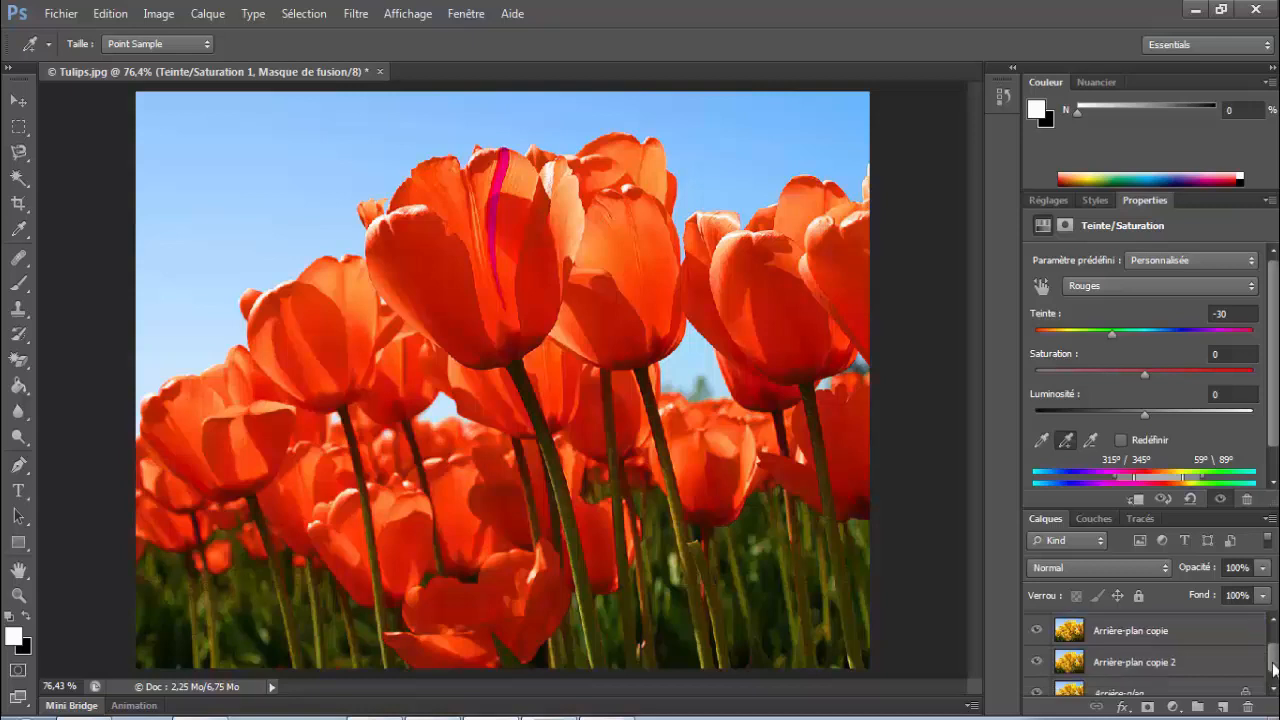
left_click(1037, 693)
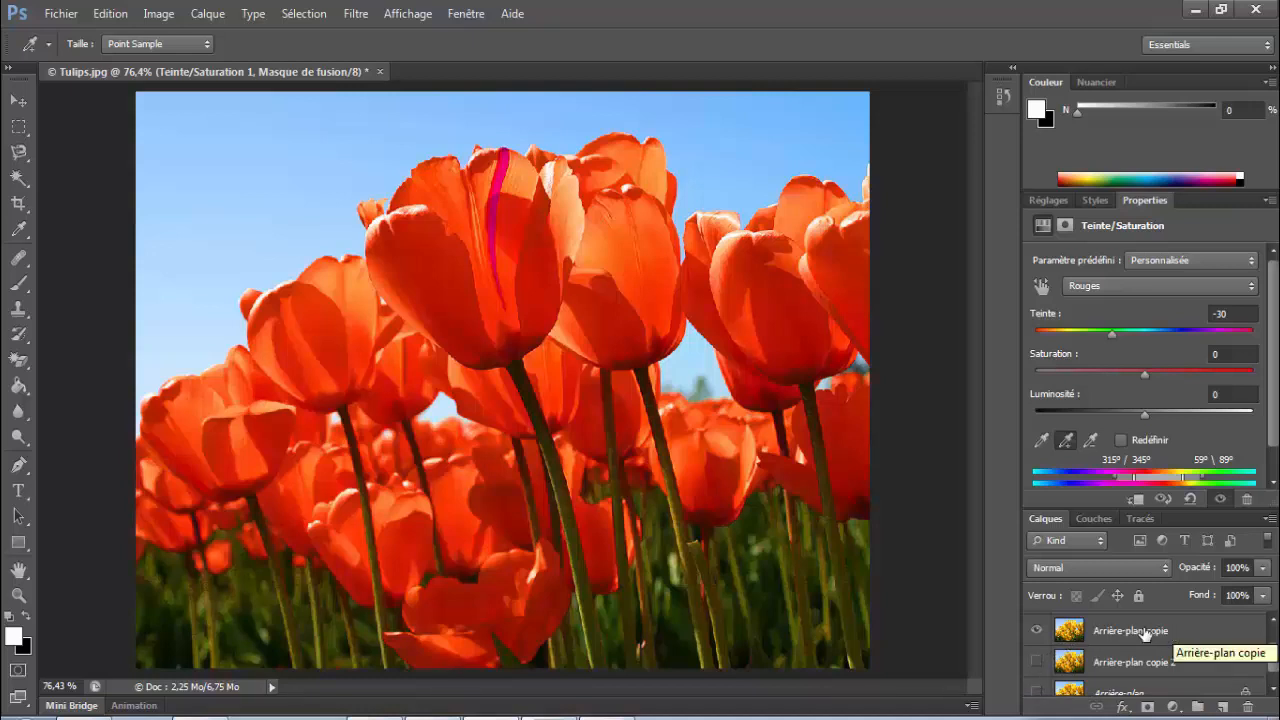
left_click(1036, 631)
left_click(1037, 662)
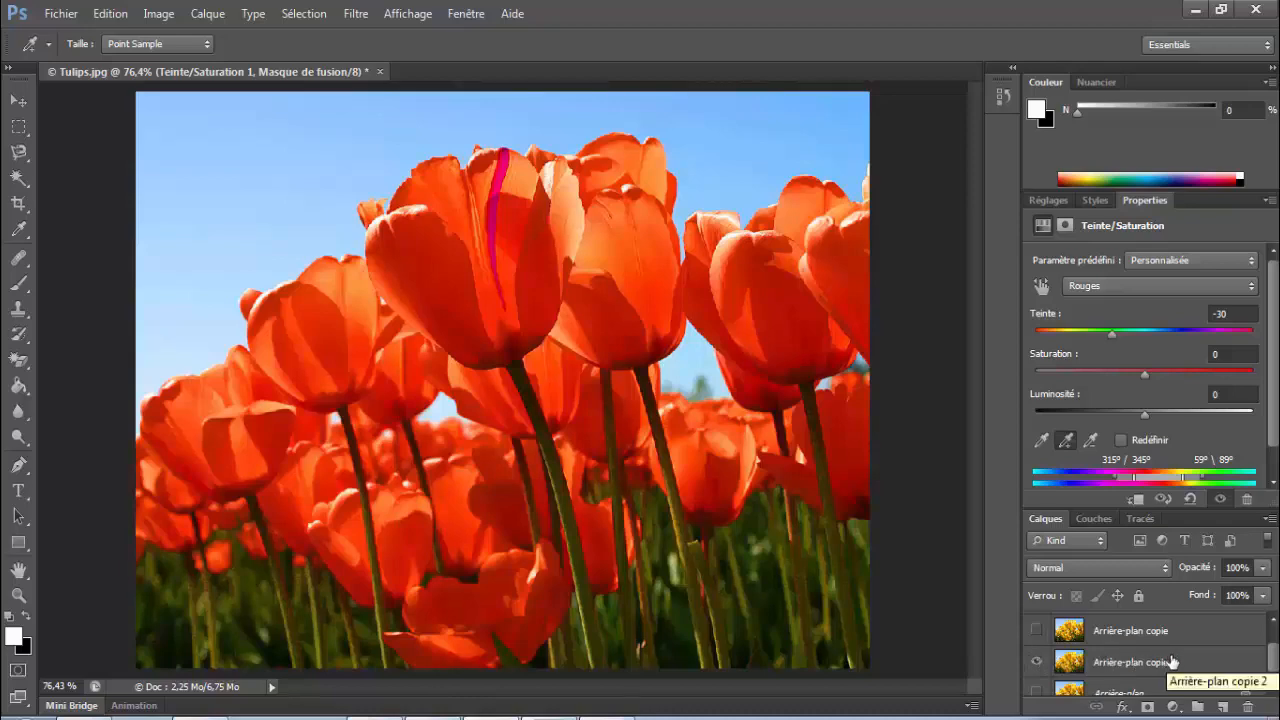
left_click(1036, 661)
left_click(1037, 693)
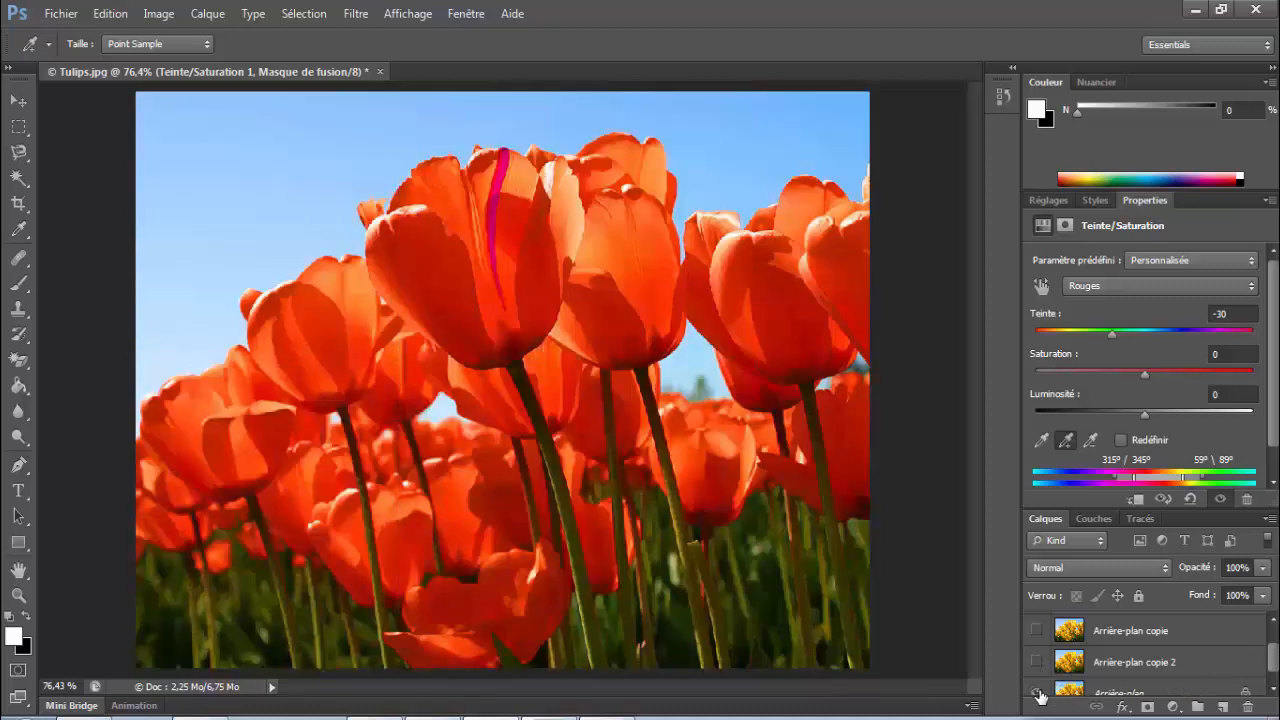
Try clipping Teinte/Saturation 1 to Arrière-plan copie, compare the layers one by one, and release the clipping
left_click_drag(1071, 505, 1071, 420)
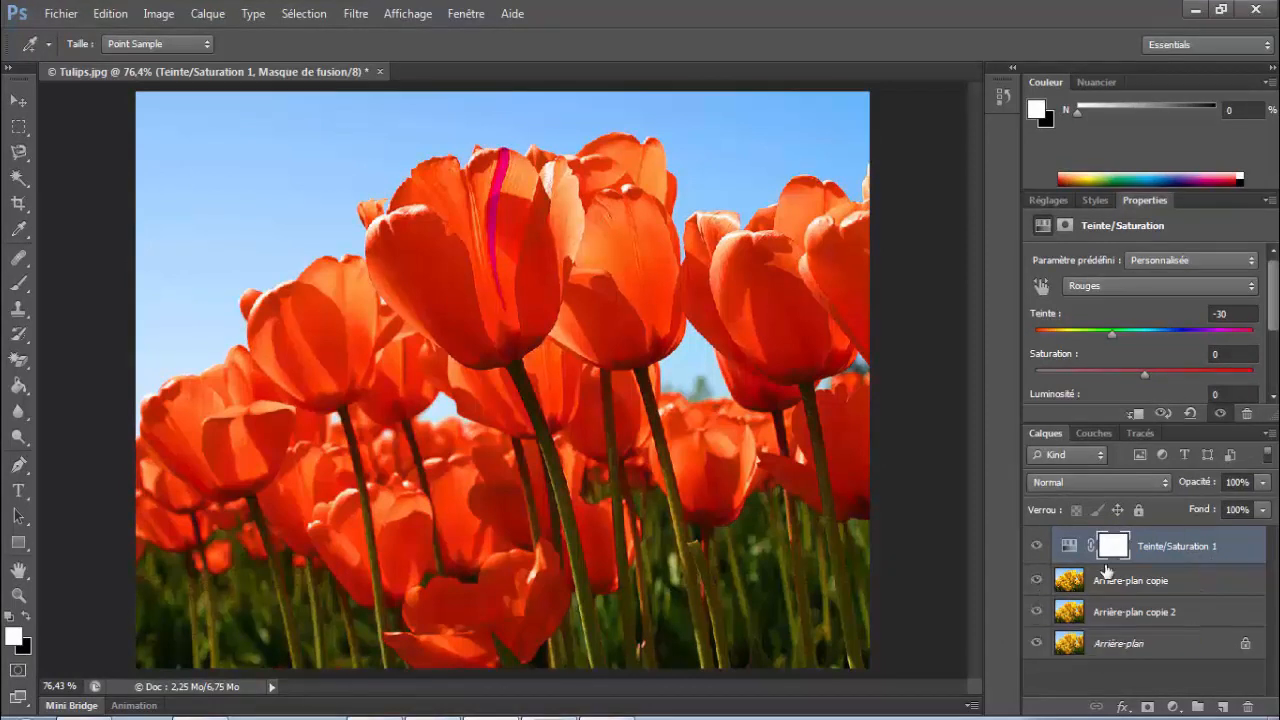
left_click(1137, 414)
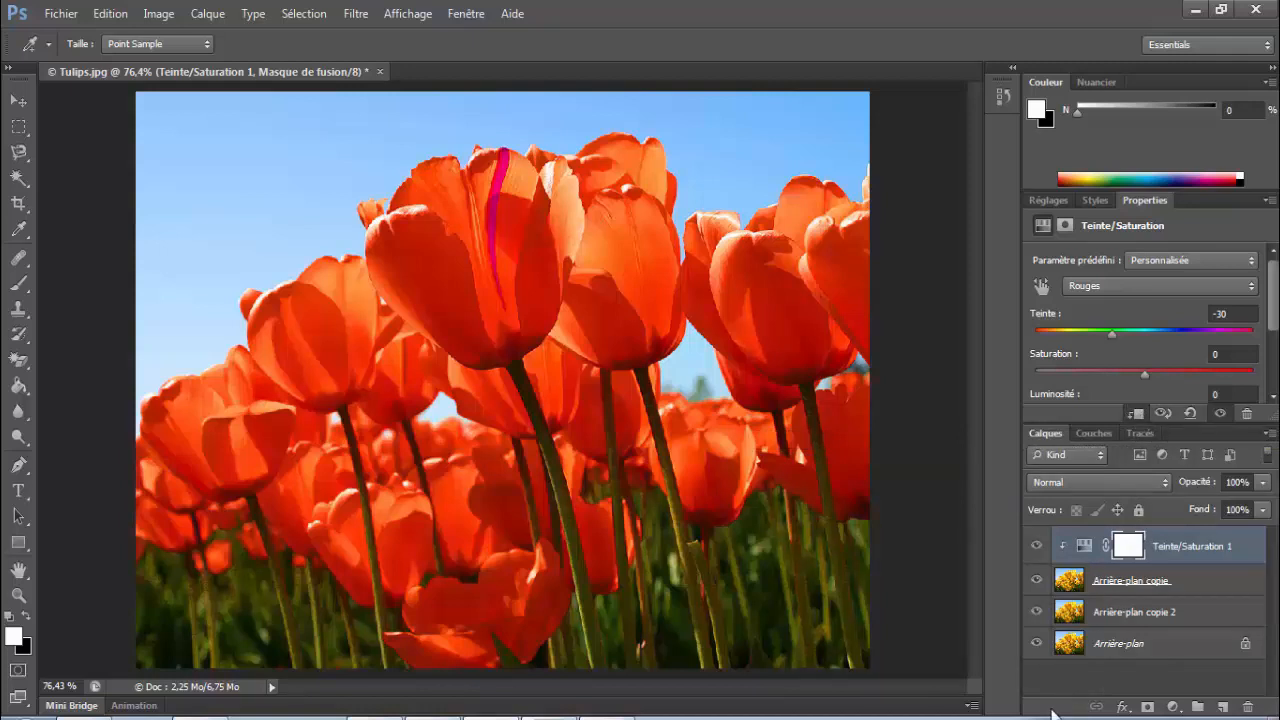
left_click(1036, 581)
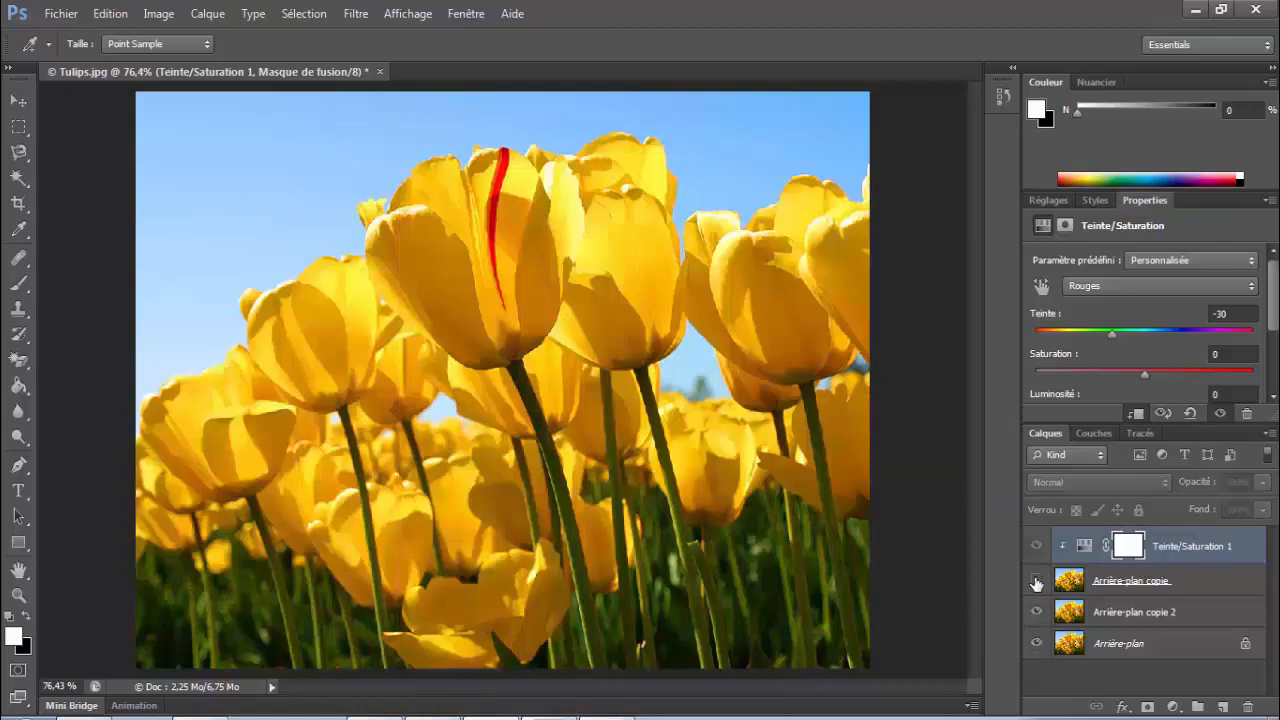
left_click(1036, 612)
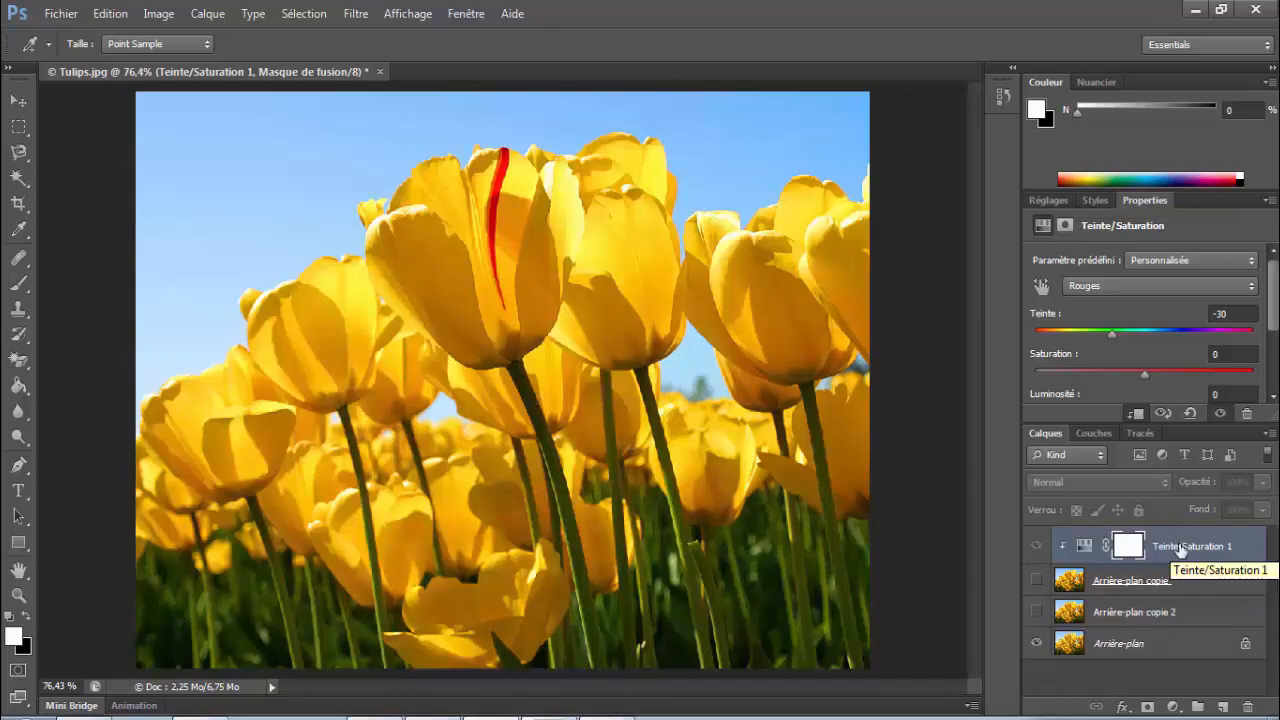
left_click(1037, 643)
left_click(1036, 611)
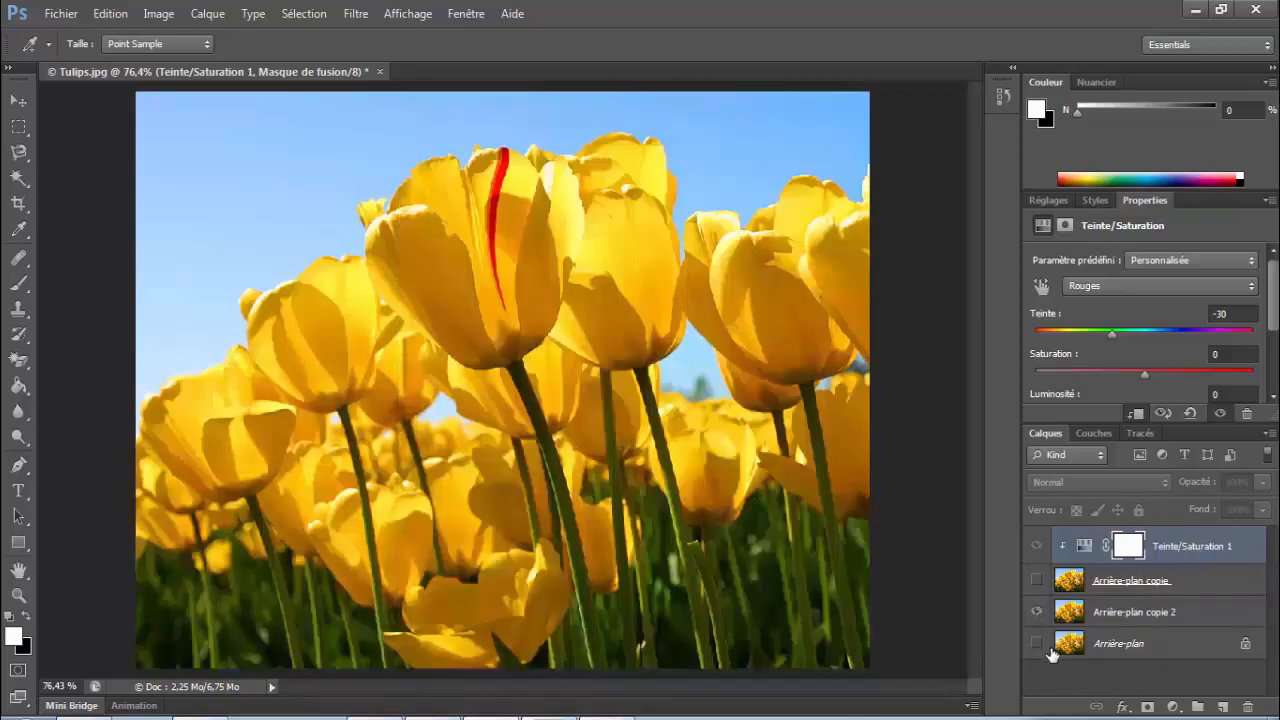
left_click(1036, 611)
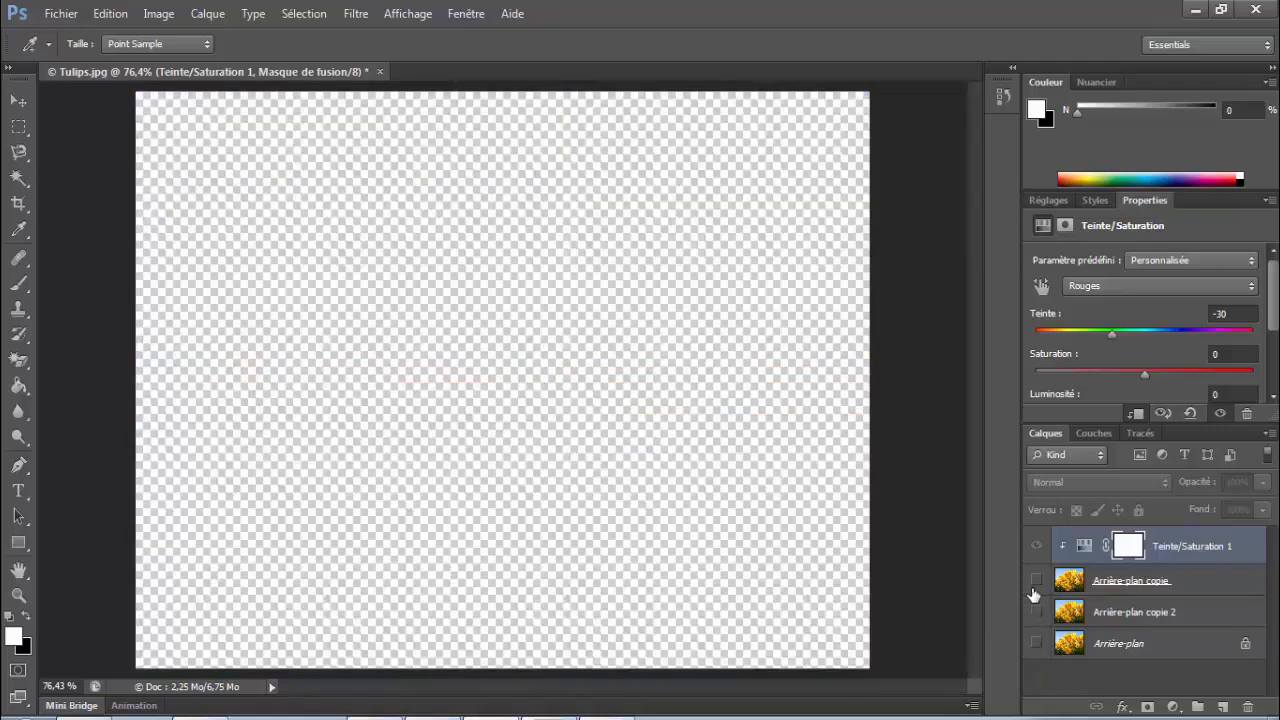
left_click(1036, 581)
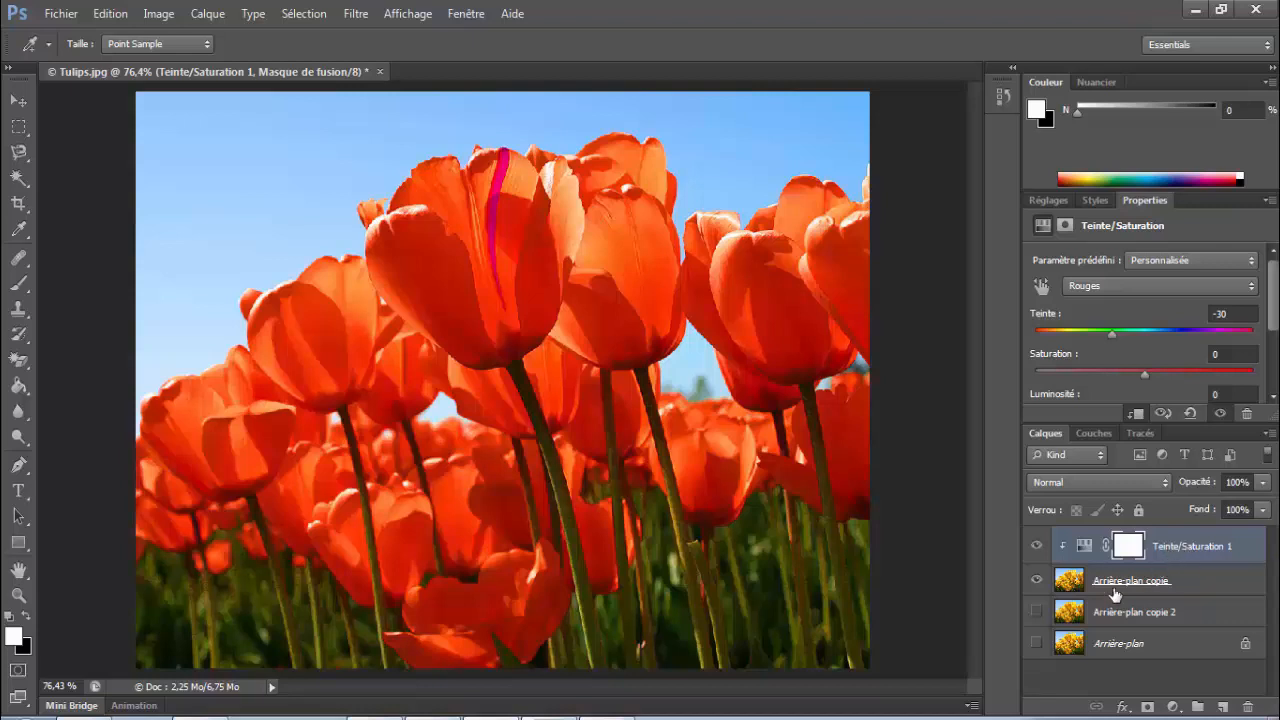
left_click(1036, 612)
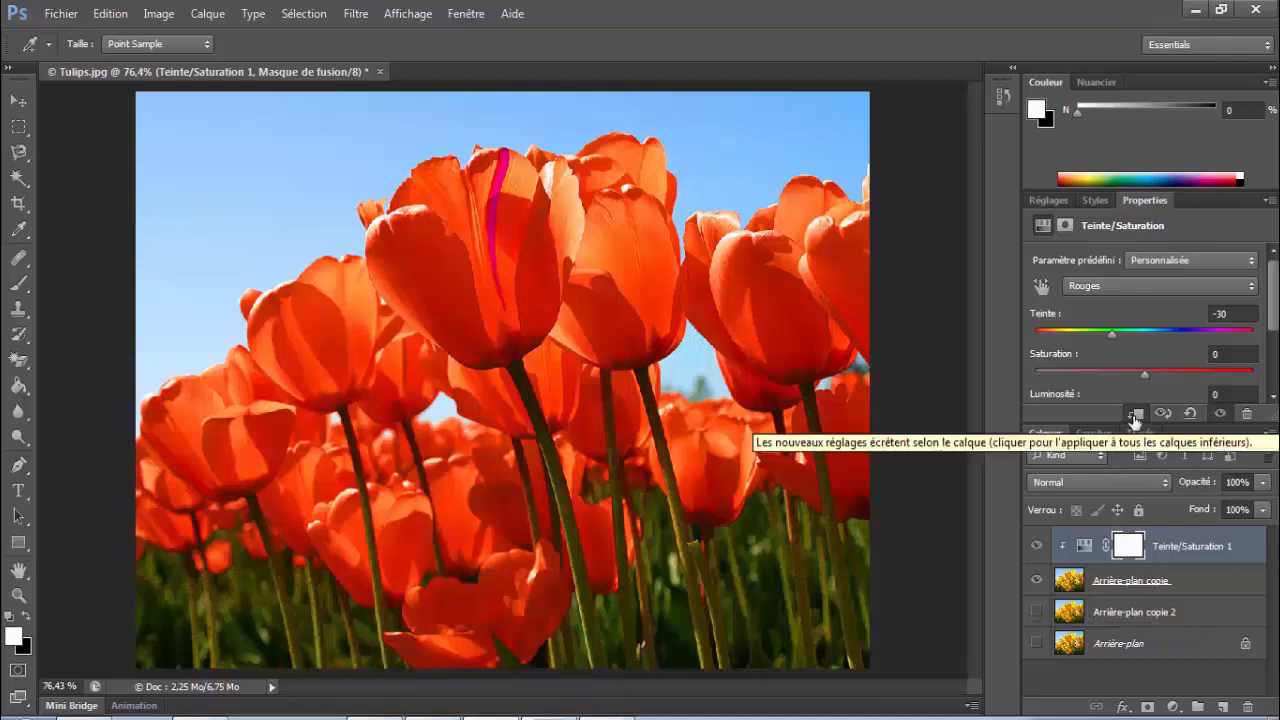
left_click(1136, 414)
Show Arrière-plan copie 2 and move the Teinte/Saturation 1 adjustment directly below Arrière-plan copie
left_click(1036, 612)
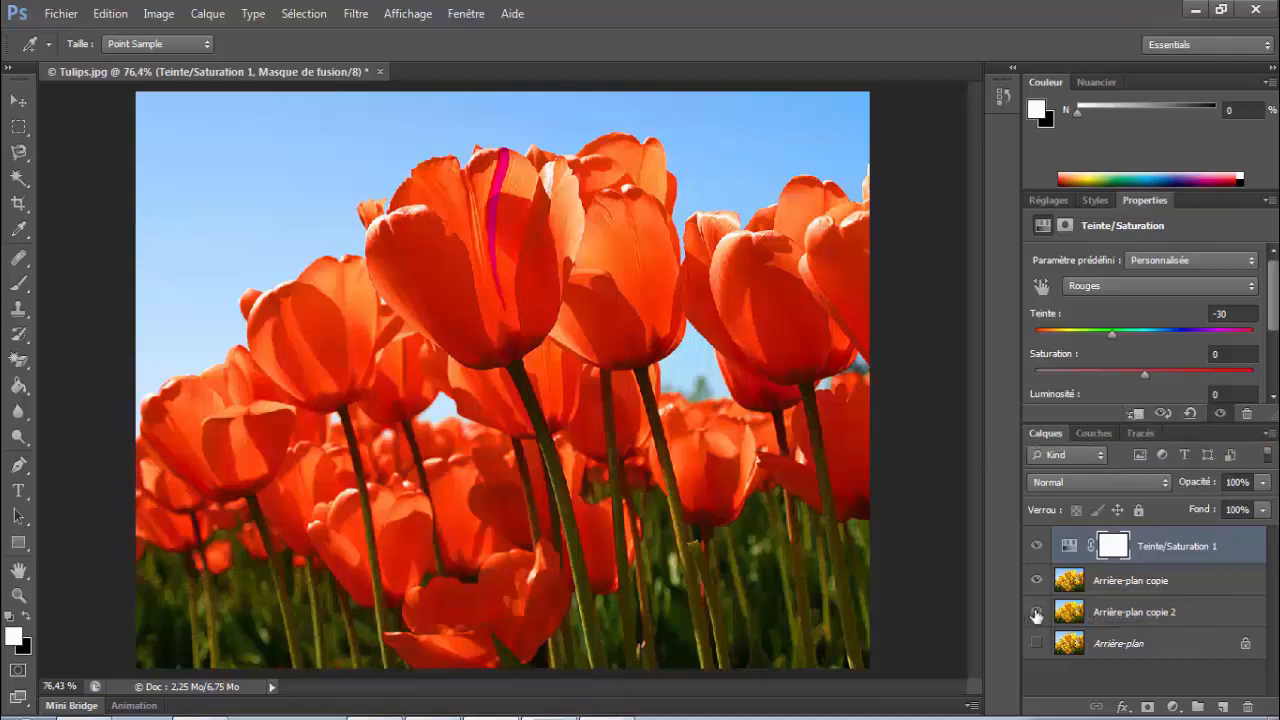
left_click(1036, 580)
left_click(1037, 581)
left_click_drag(1158, 548, 1140, 592)
key("z")
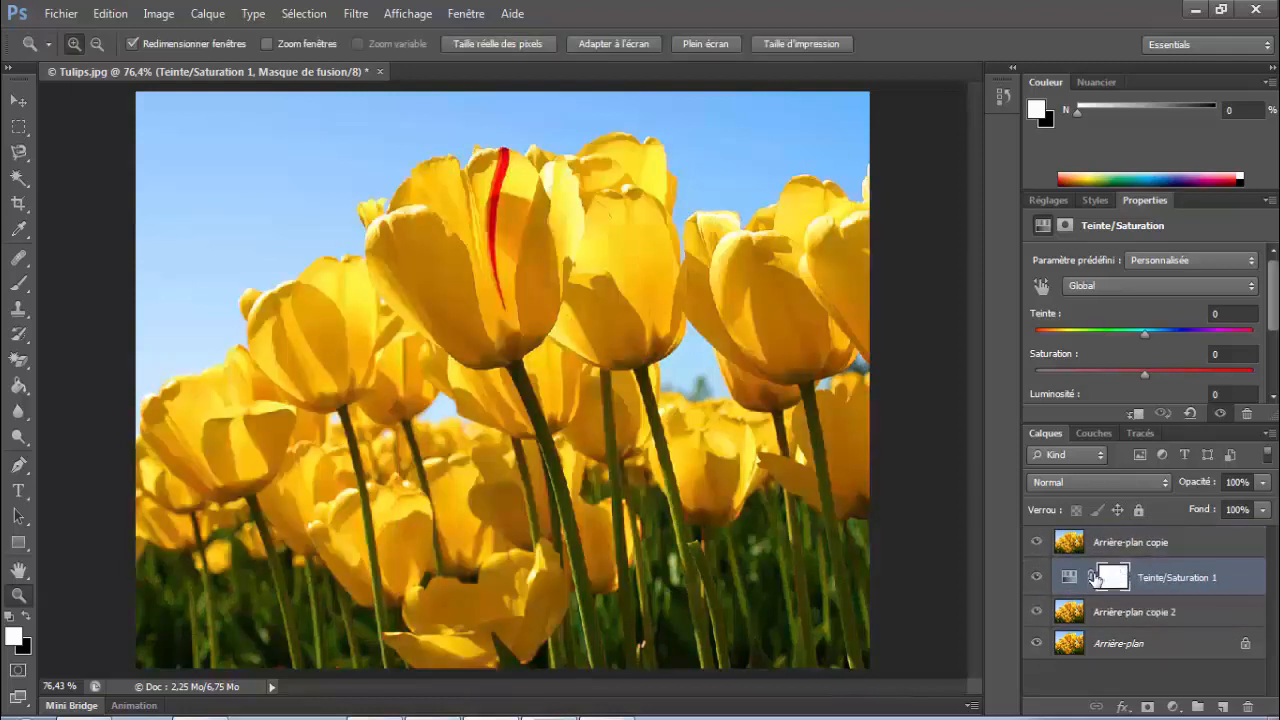
Toggle the visibility of Arrière-plan copie 2 and Arrière-plan to compare the layers around the moved adjustment
left_click(1036, 611)
left_click(1037, 643)
left_click(1037, 611)
left_click(1036, 643)
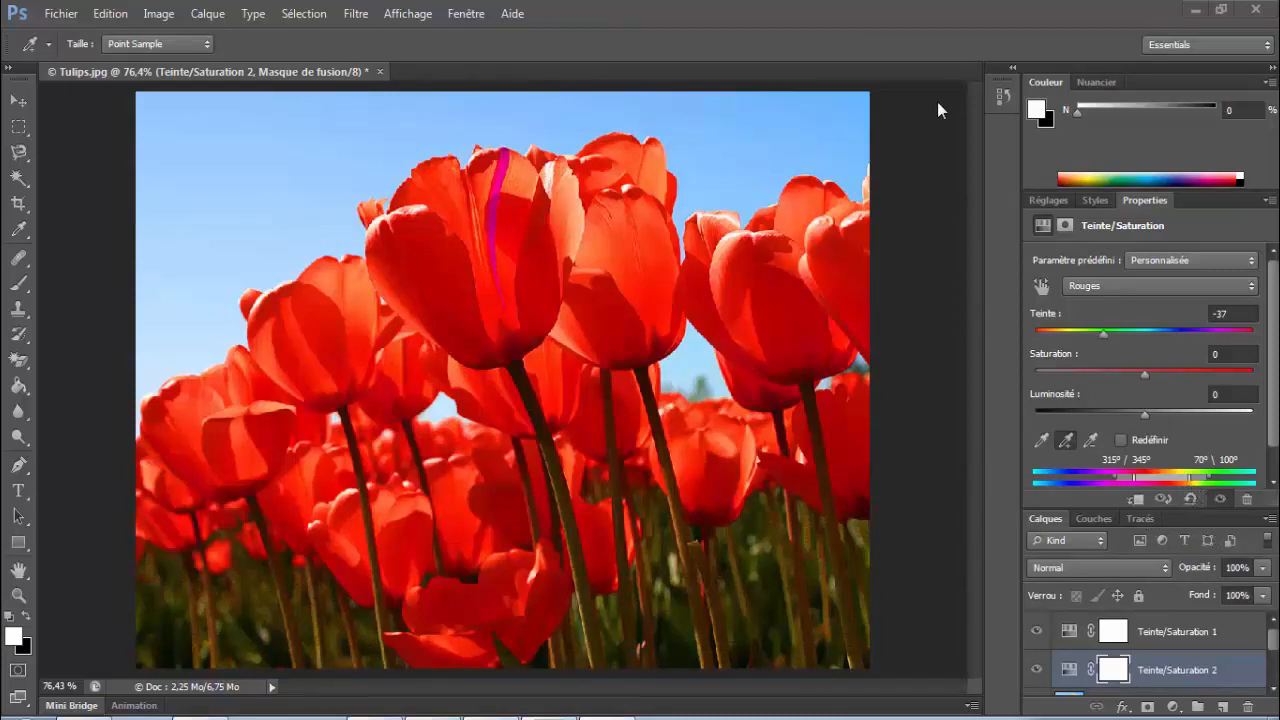
Reset the Teinte/Saturation 2 adjustment to its default settings
left_click(1190, 499)
key("z")
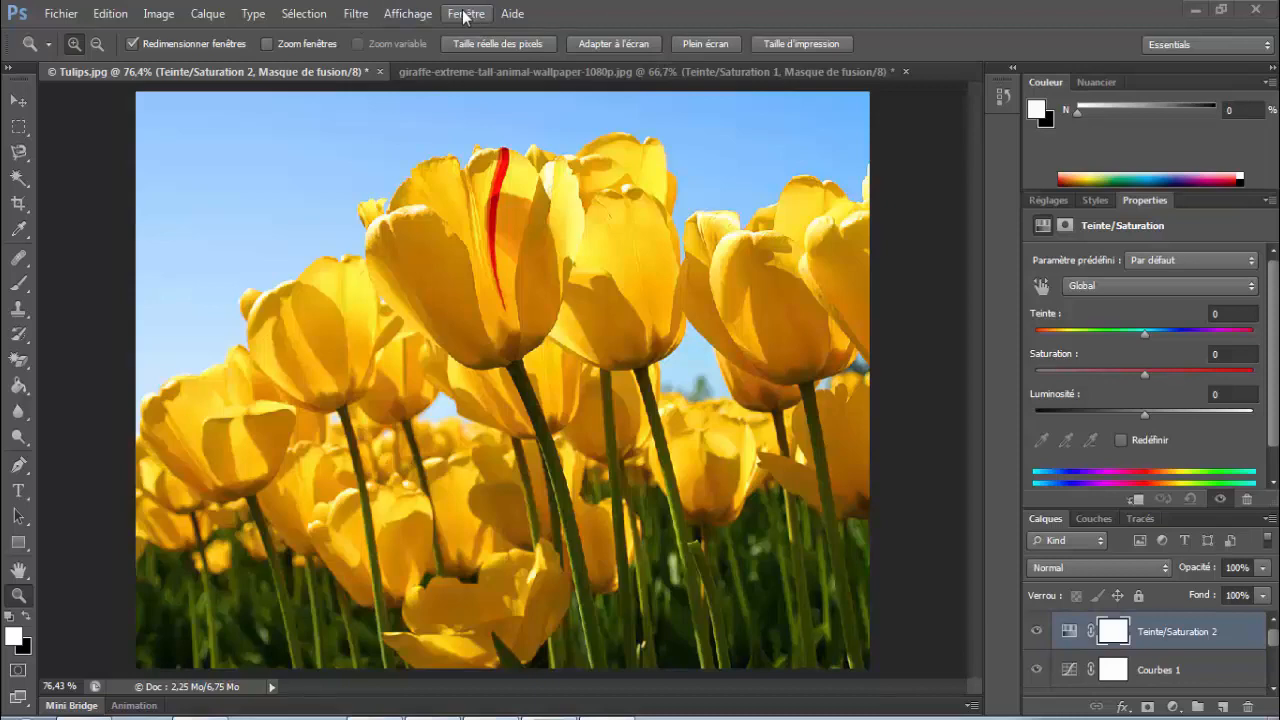
Open the lion photo from the channel selection folder and fit it to the screen
left_click(61, 13)
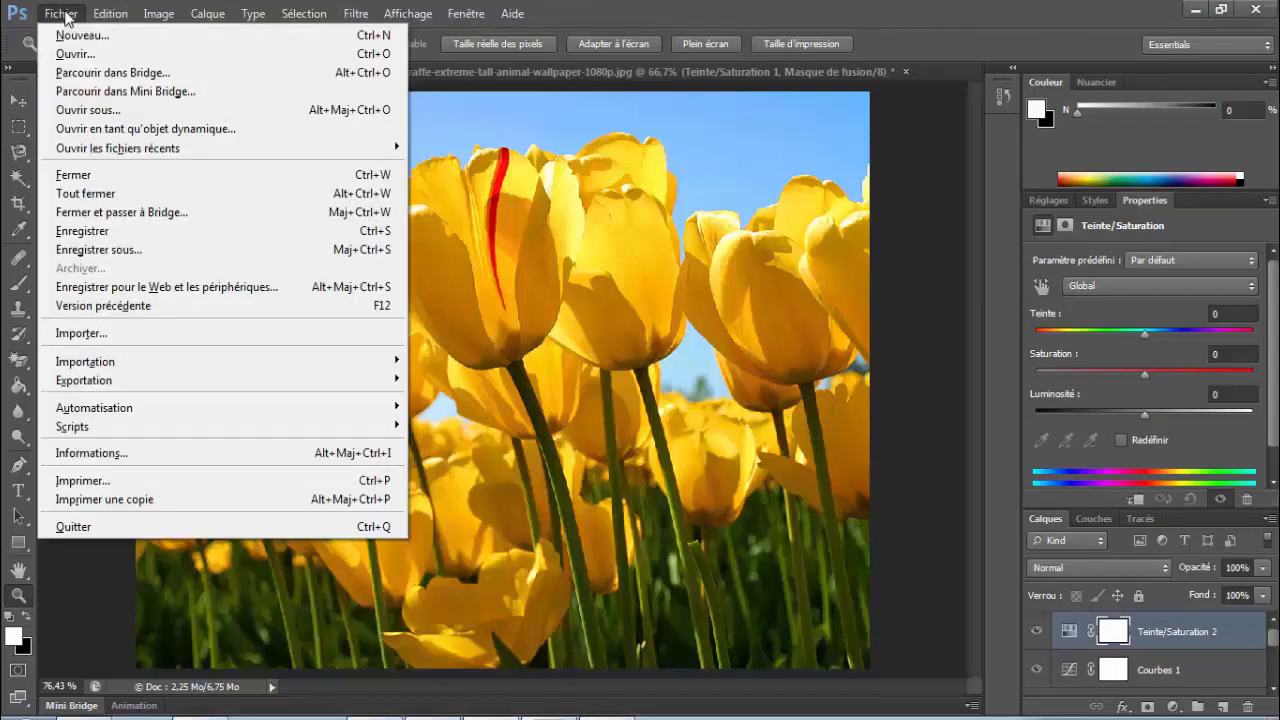
left_click(104, 53)
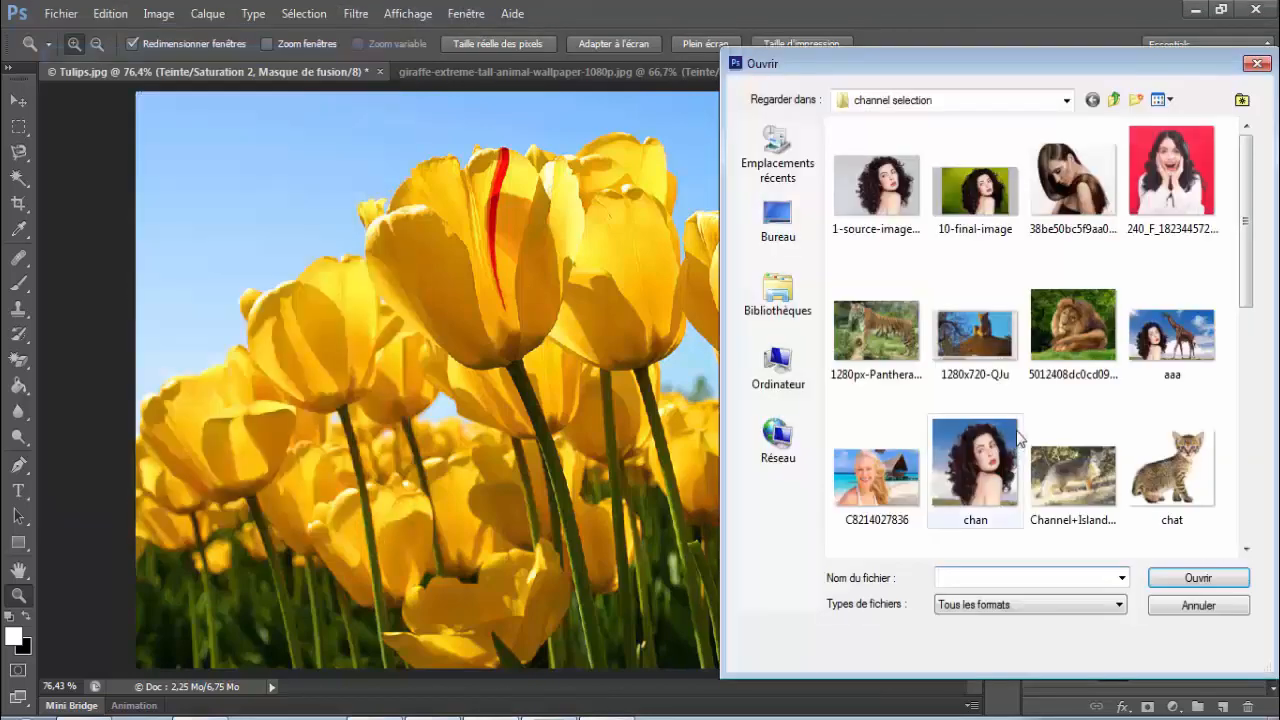
left_click(1079, 331)
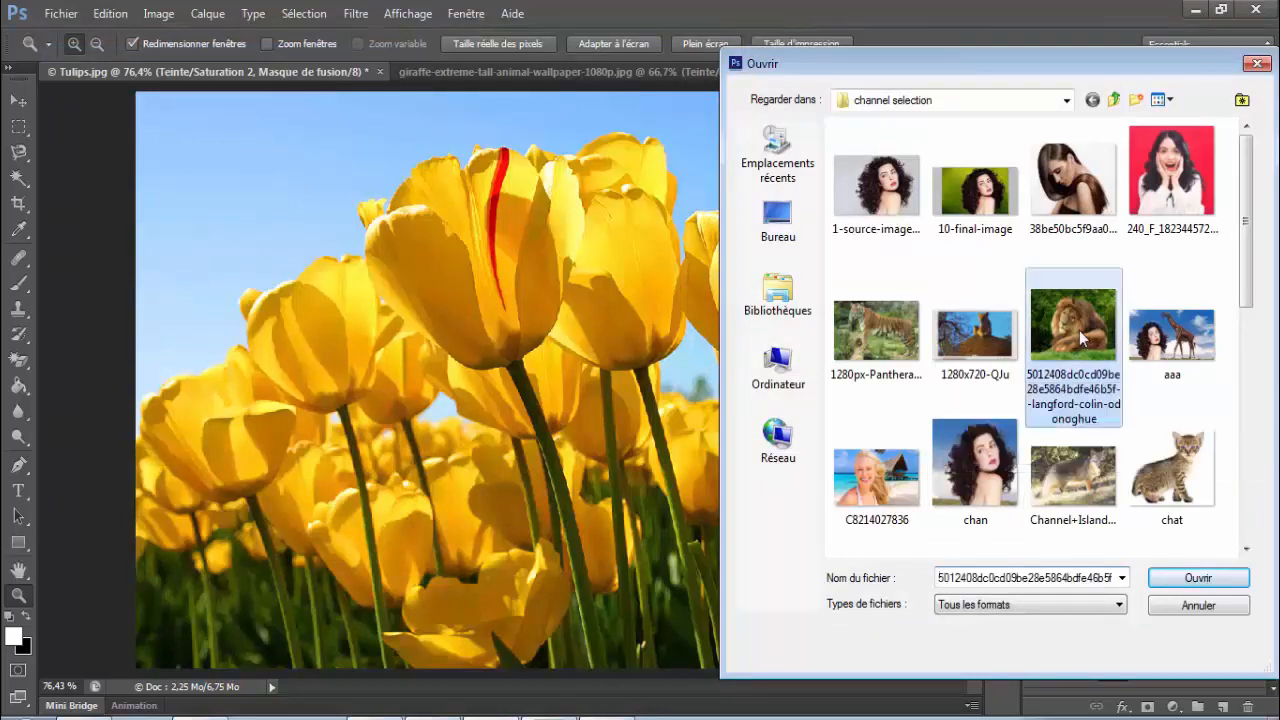
left_click(1190, 579)
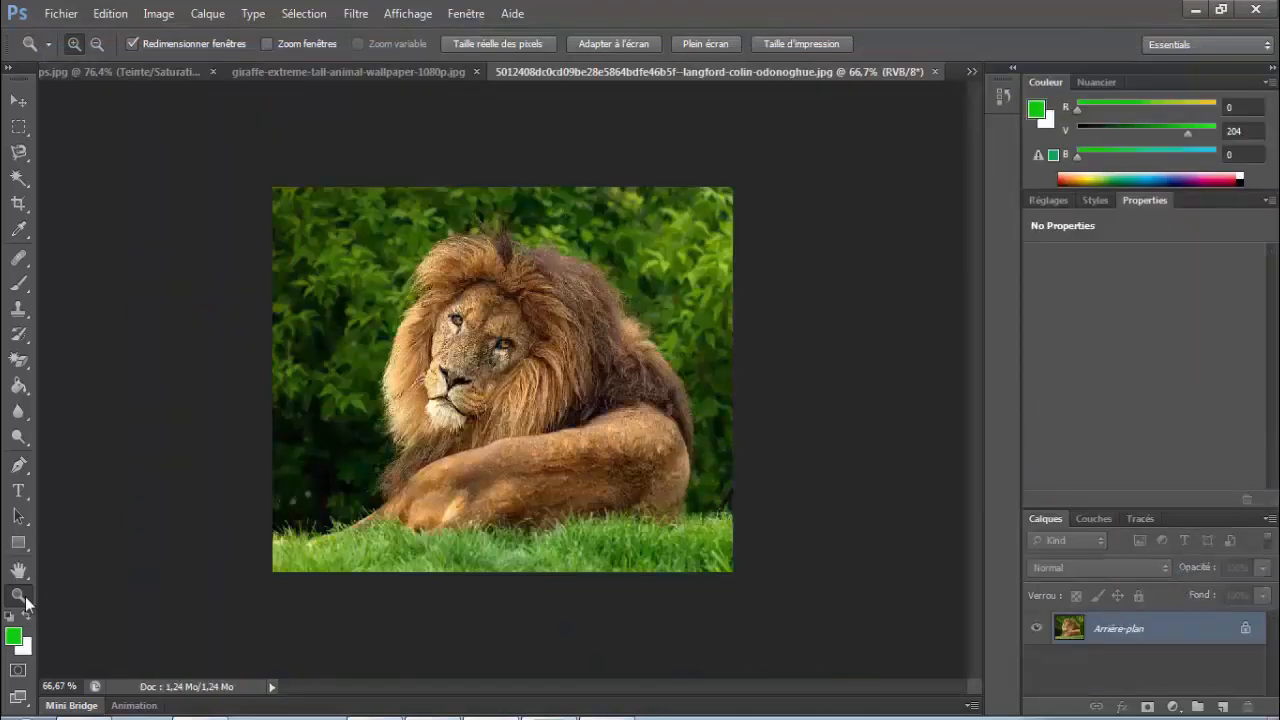
left_click(625, 44)
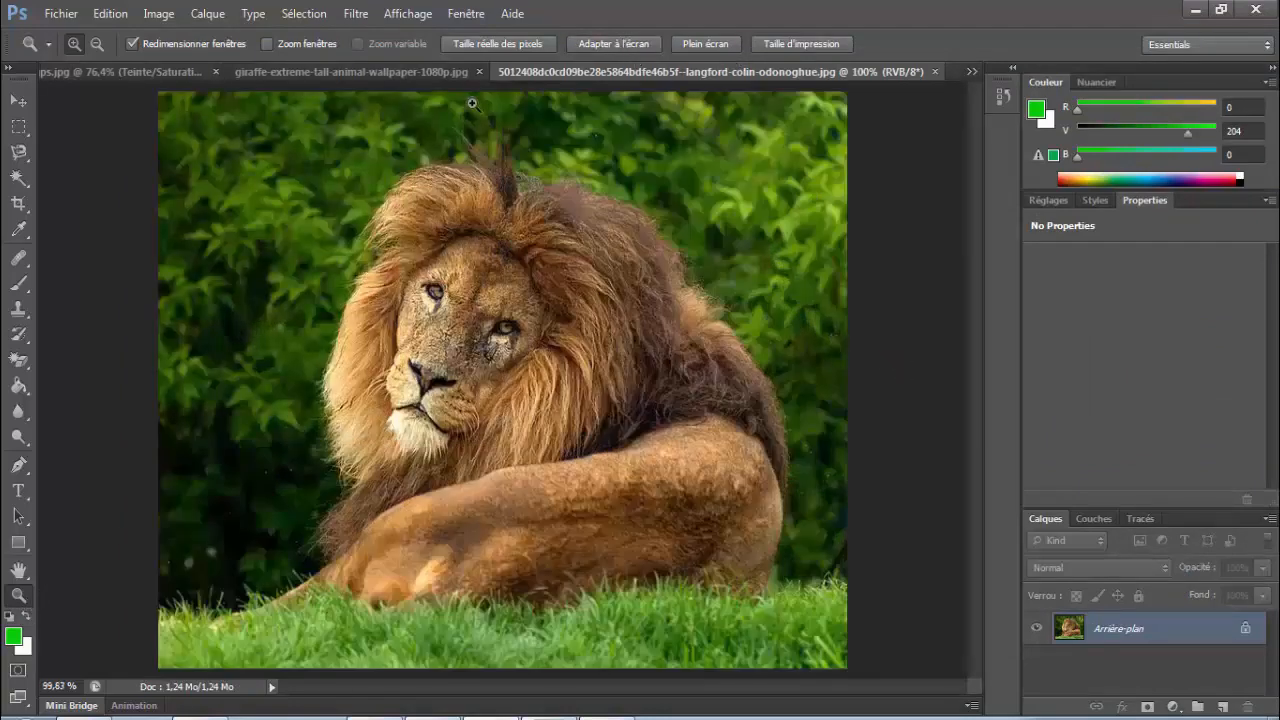
Add a Courbes adjustment layer above the lion photo's background
left_click(482, 18)
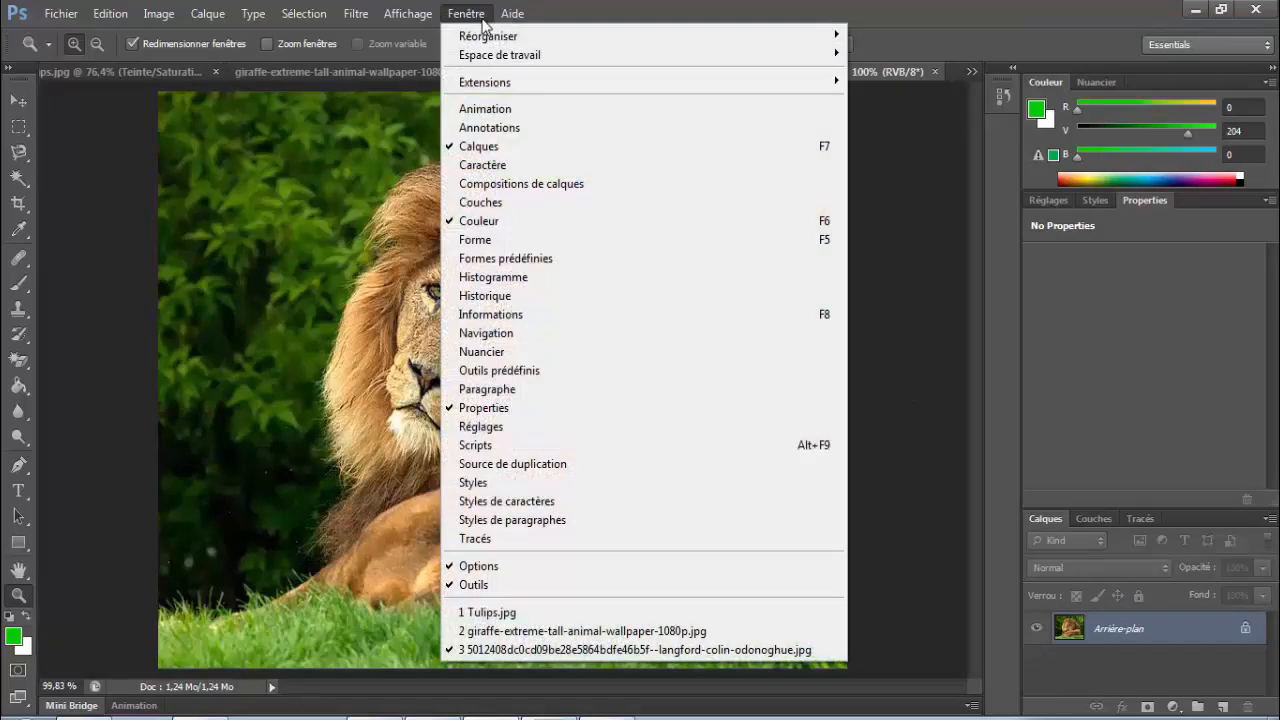
left_click(510, 427)
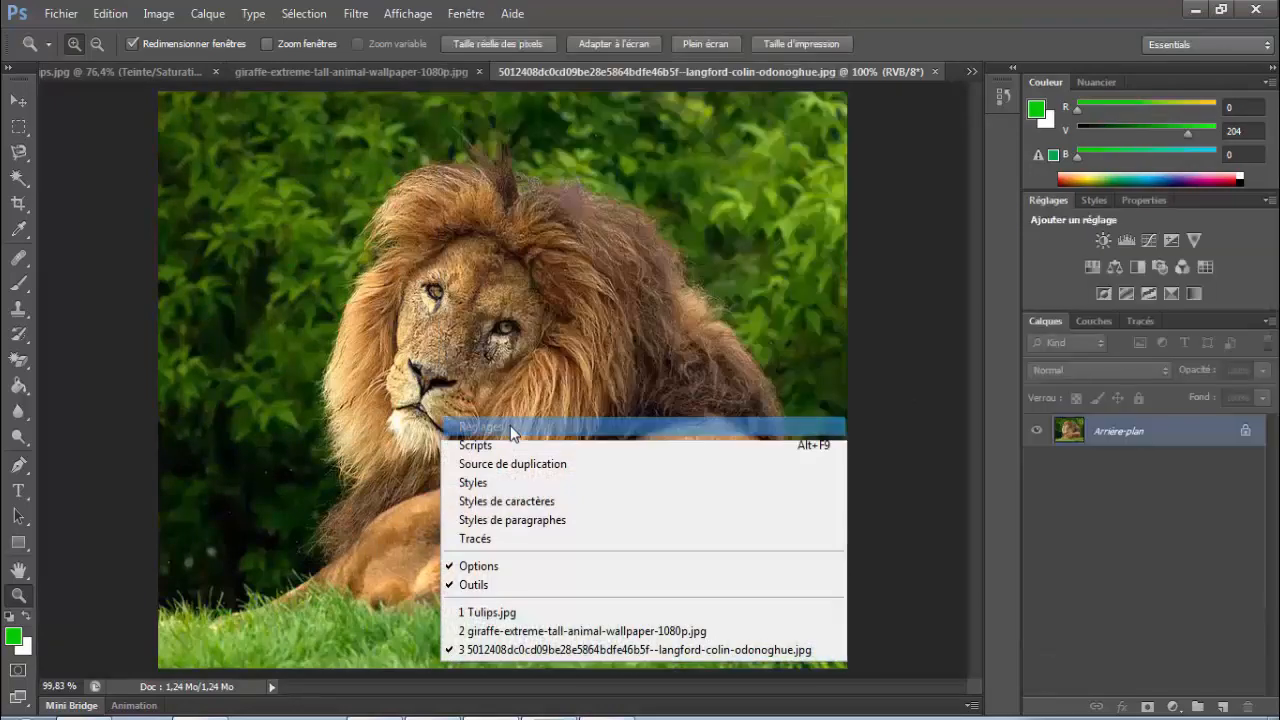
left_click(1148, 241)
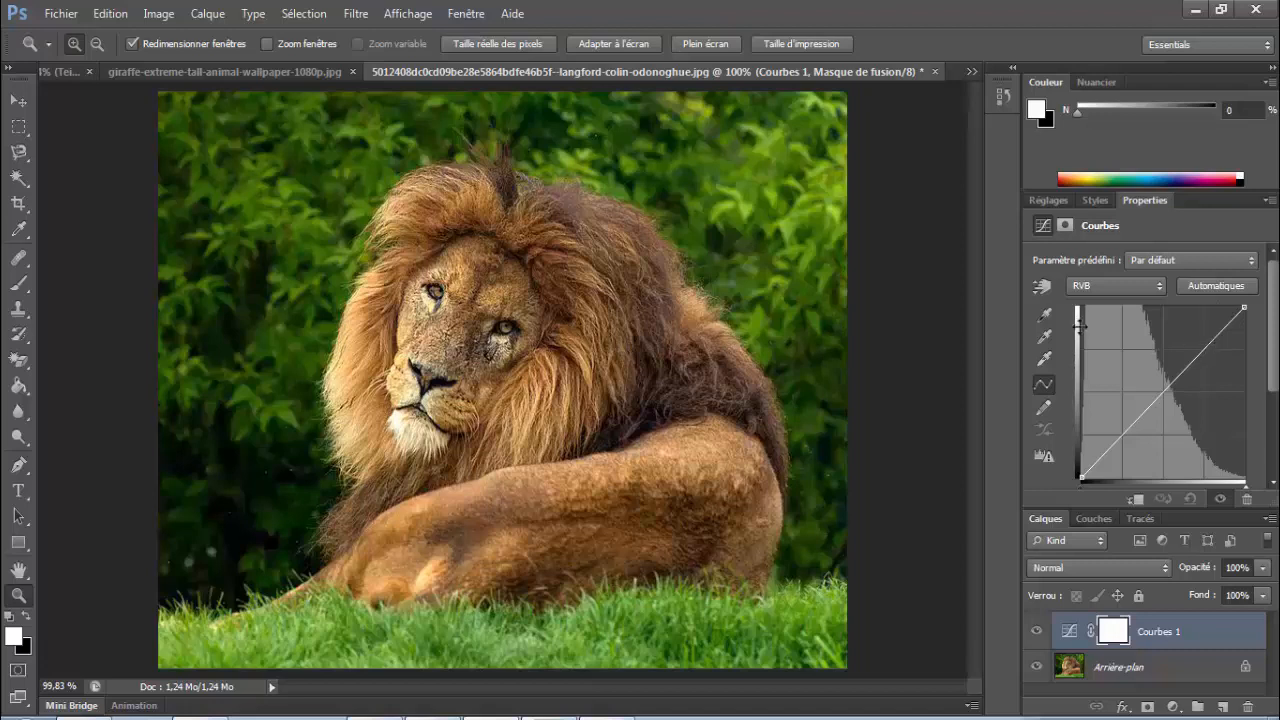
Raise the Vert channel's curve near its highlight end and slightly at its shadow end to strengthen the greens
left_click(1122, 282)
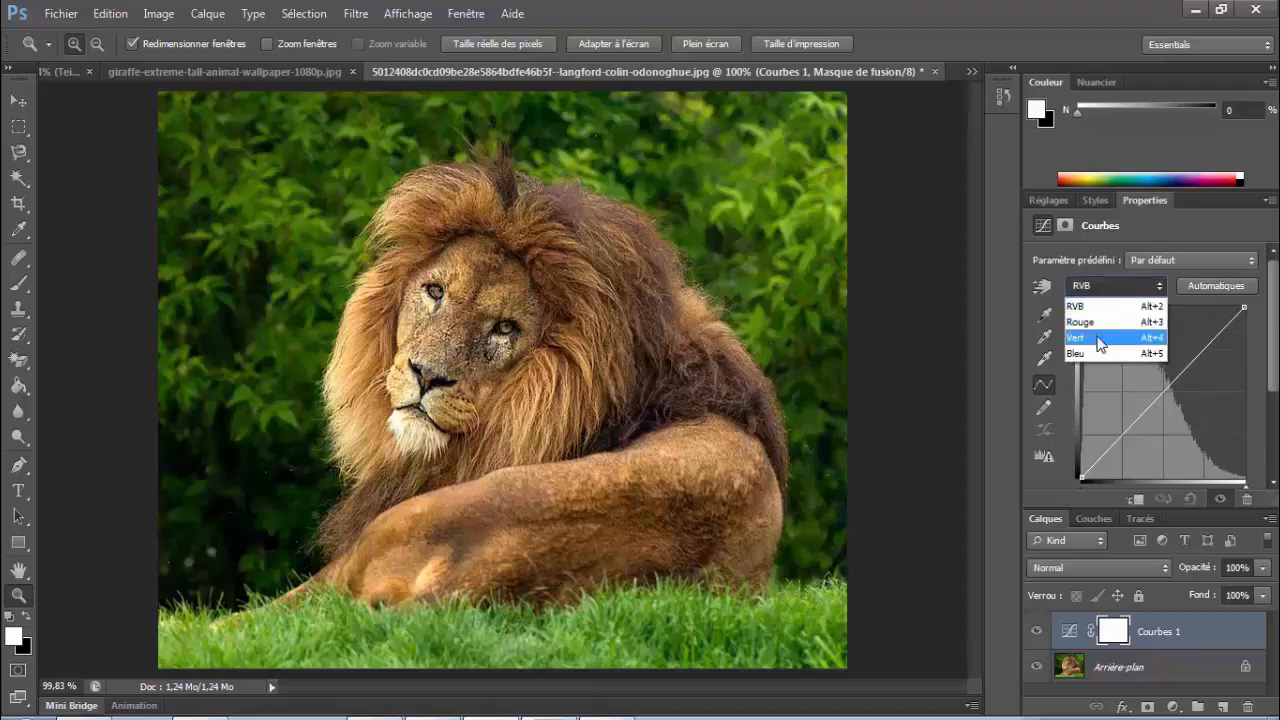
left_click(1100, 342)
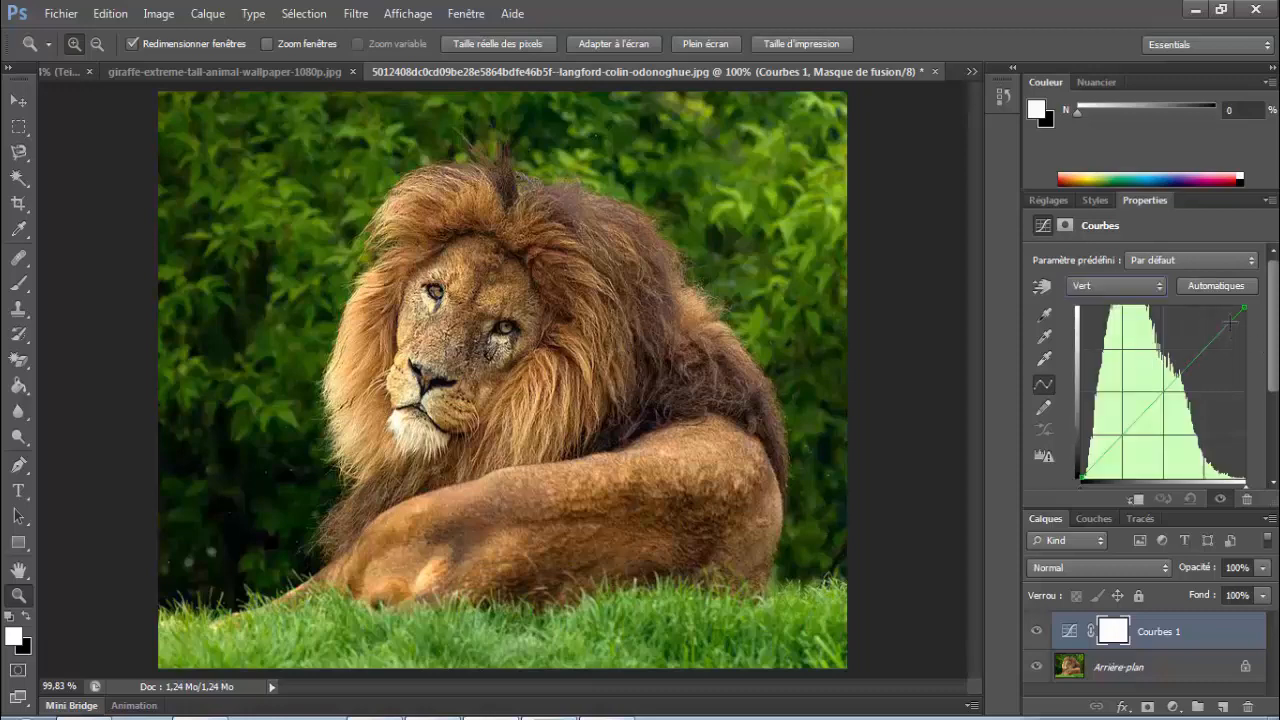
left_click_drag(1231, 322, 1234, 309)
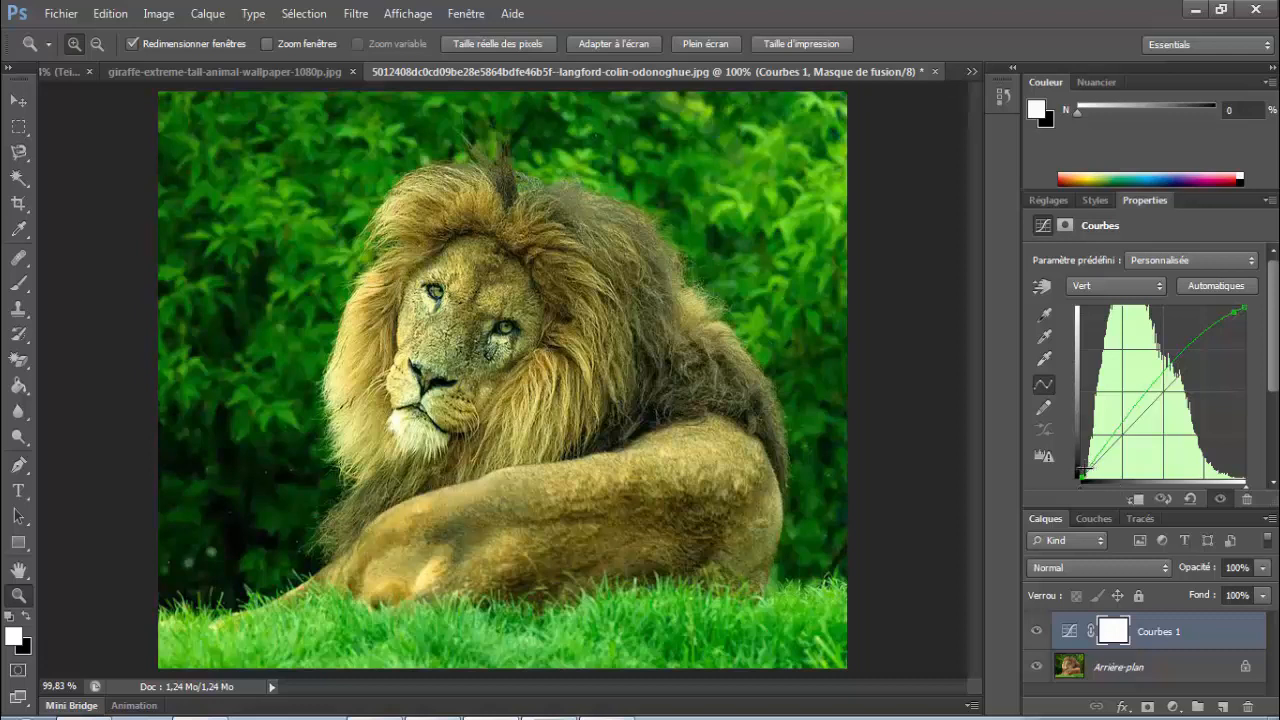
left_click_drag(1086, 468, 1081, 465)
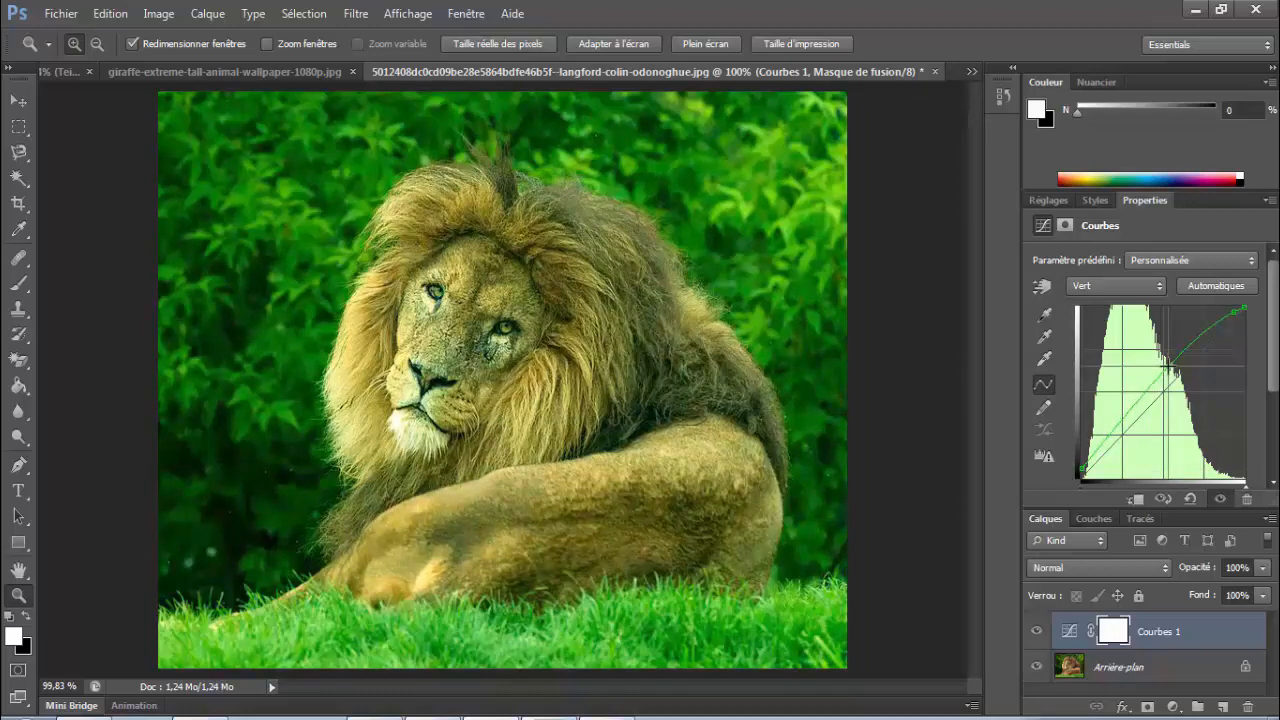
Pull the middle of the Vert curve back to the diagonal, and shape the Rouge curve with raised midtones, lowered highlights and lowered shadows
left_click_drag(1171, 357, 1177, 381)
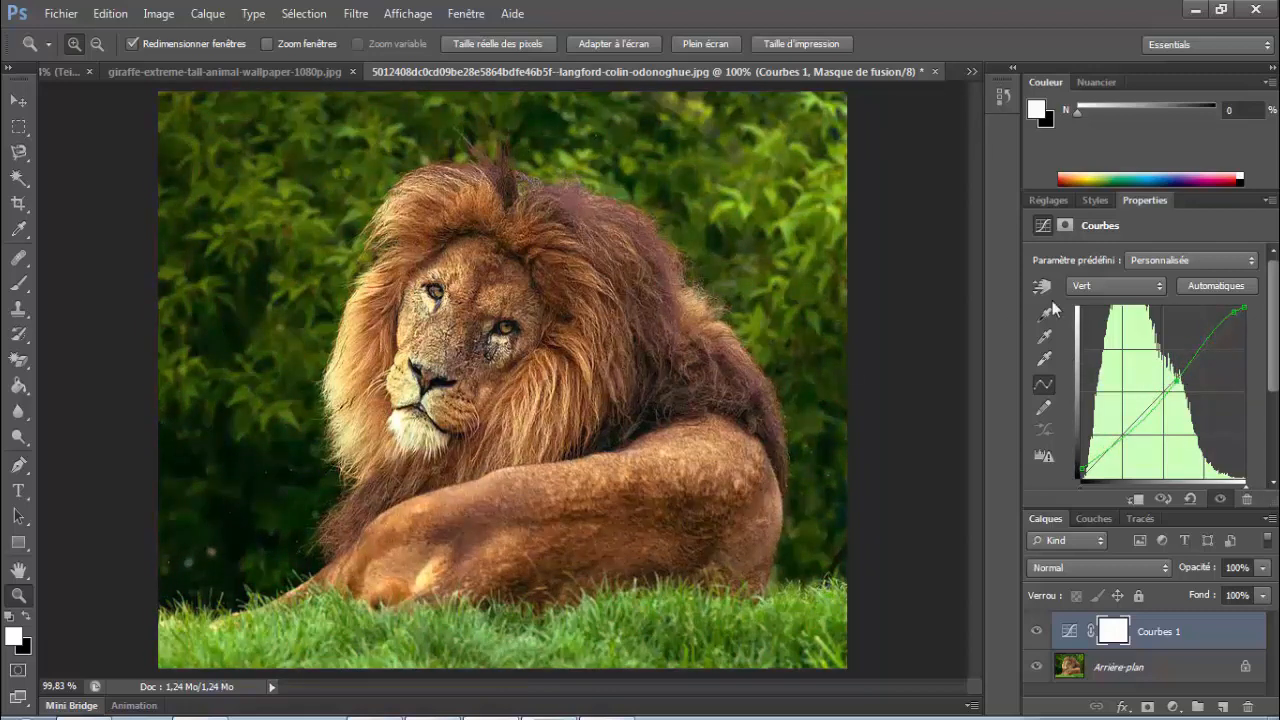
left_click(1118, 286)
left_click(1118, 333)
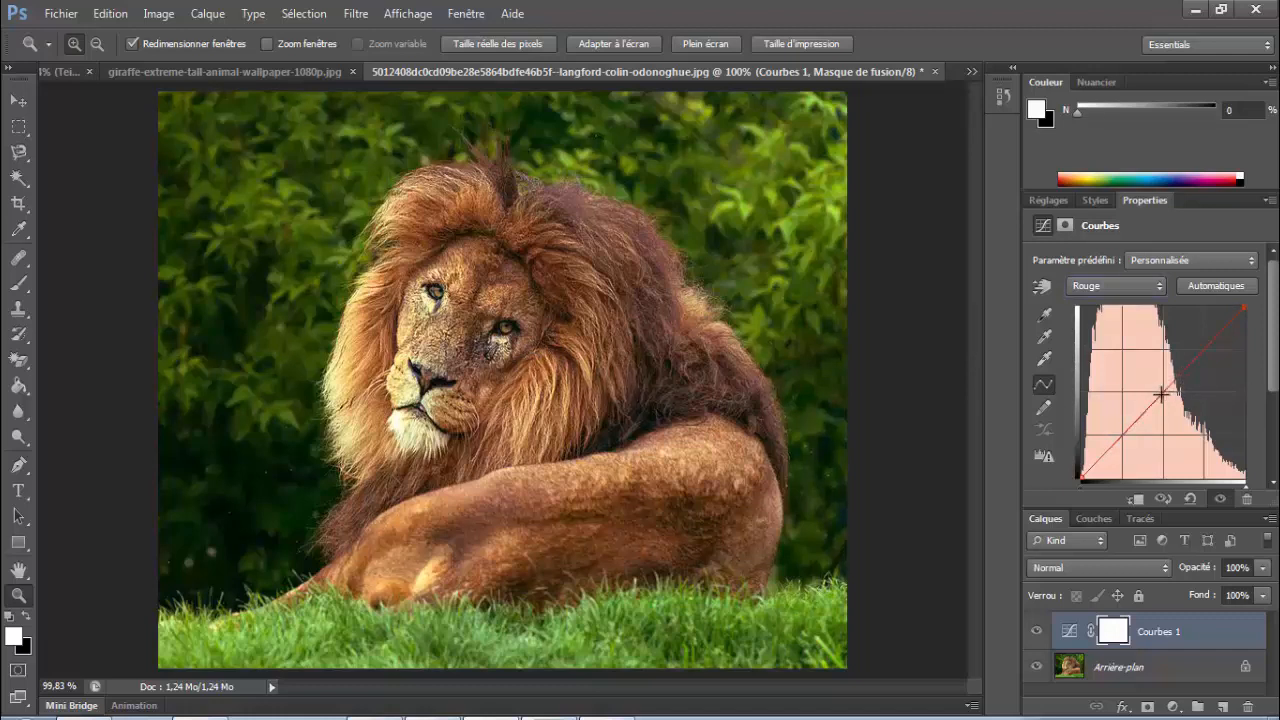
left_click_drag(1161, 395, 1146, 380)
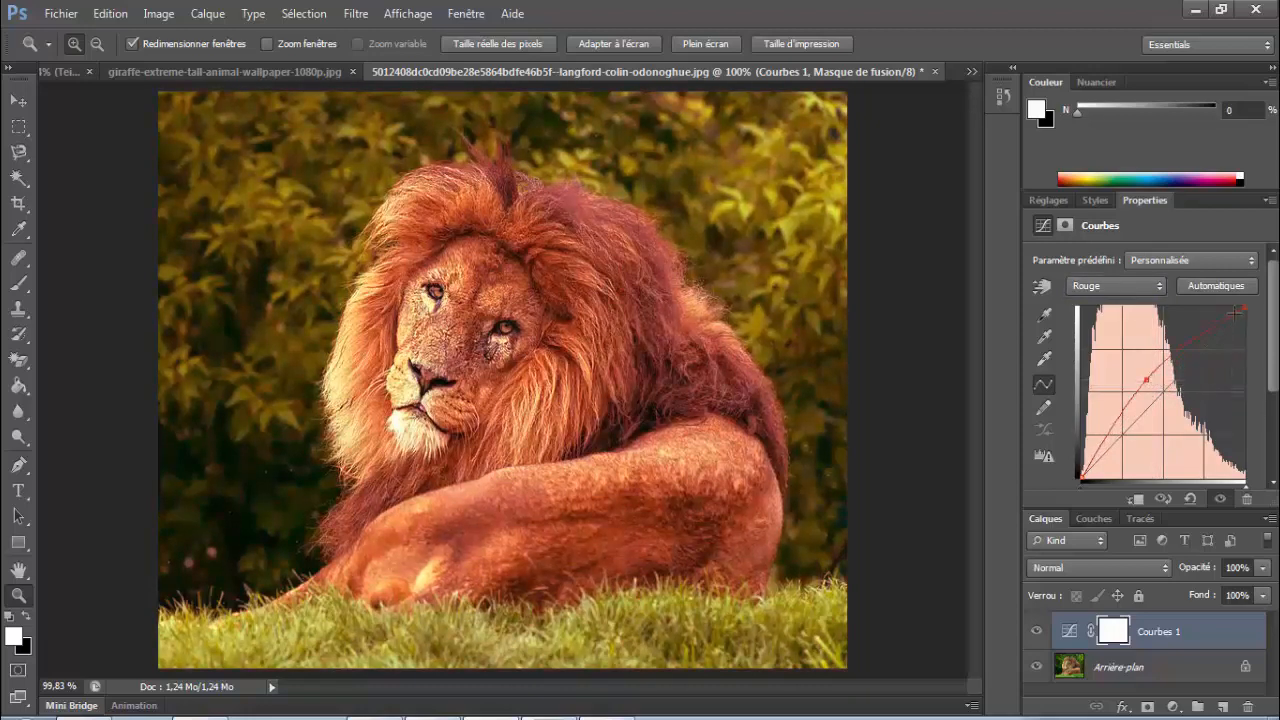
left_click_drag(1236, 312, 1238, 322)
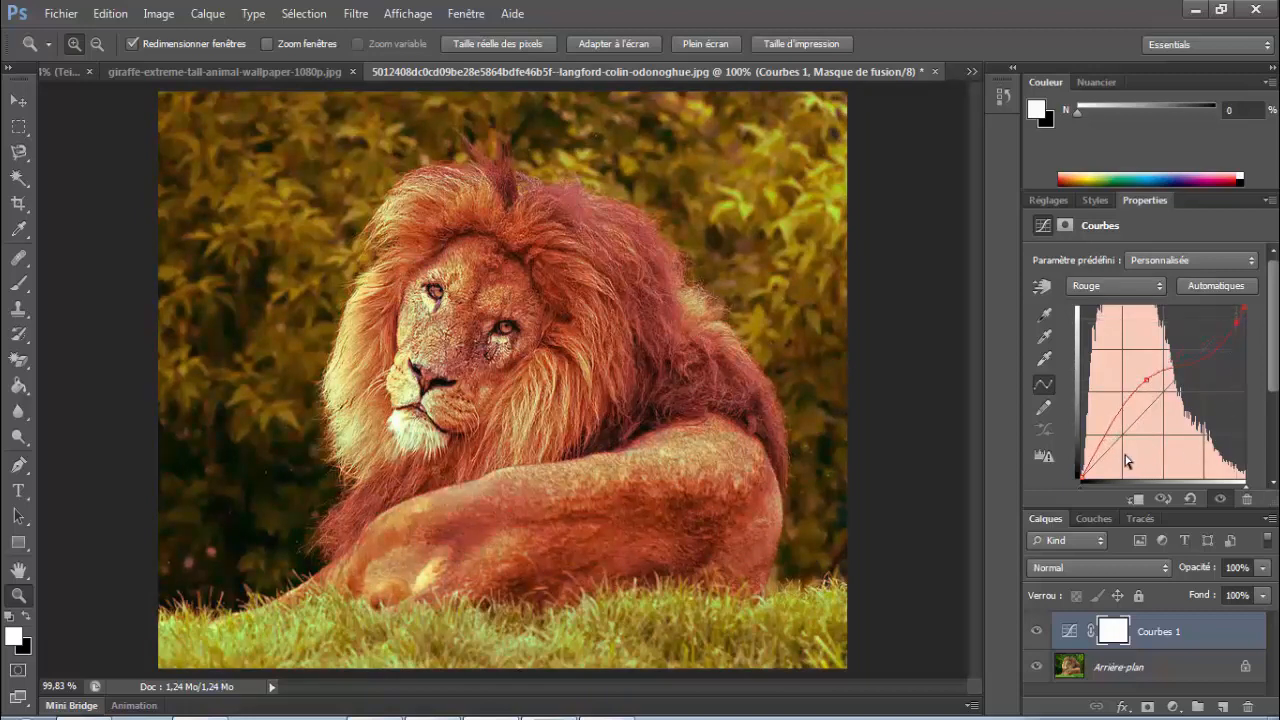
left_click_drag(1096, 452, 1108, 462)
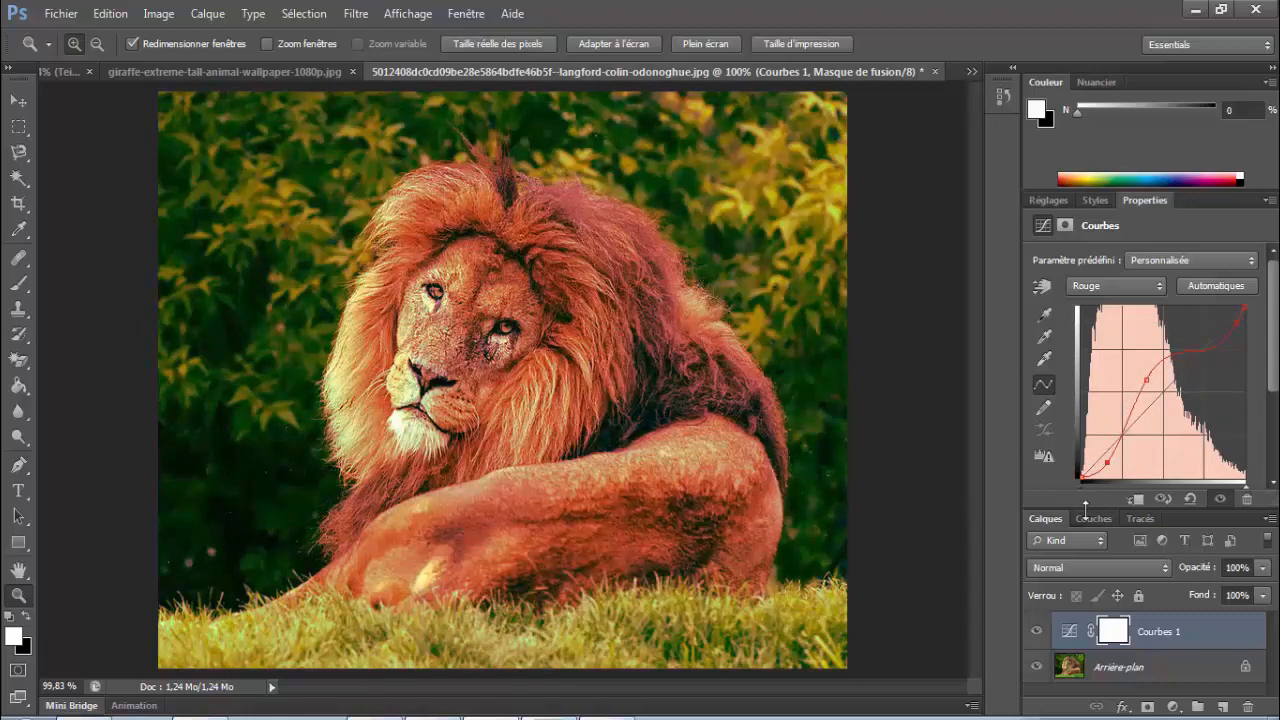
Make more room for the layer list and toggle the Courbes 1 layer's visibility to compare the lion photo with and without the adjustment
left_click_drag(1085, 508, 1085, 428)
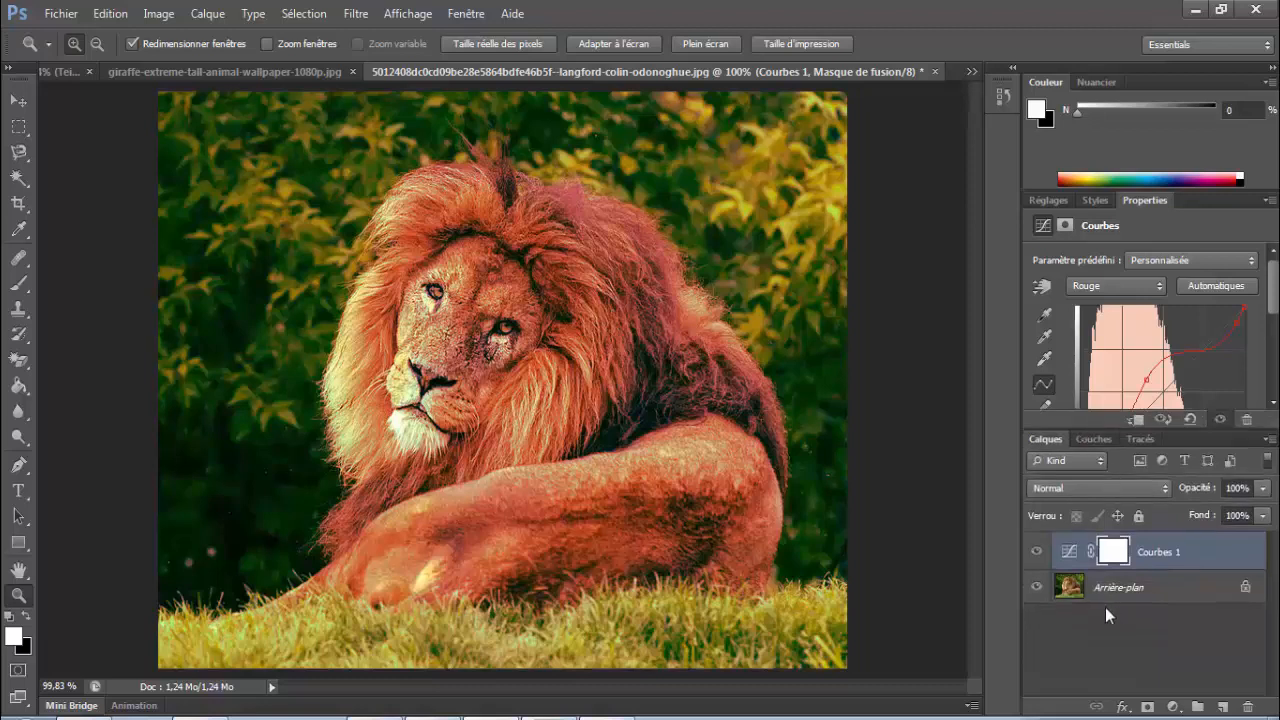
left_click(1037, 553)
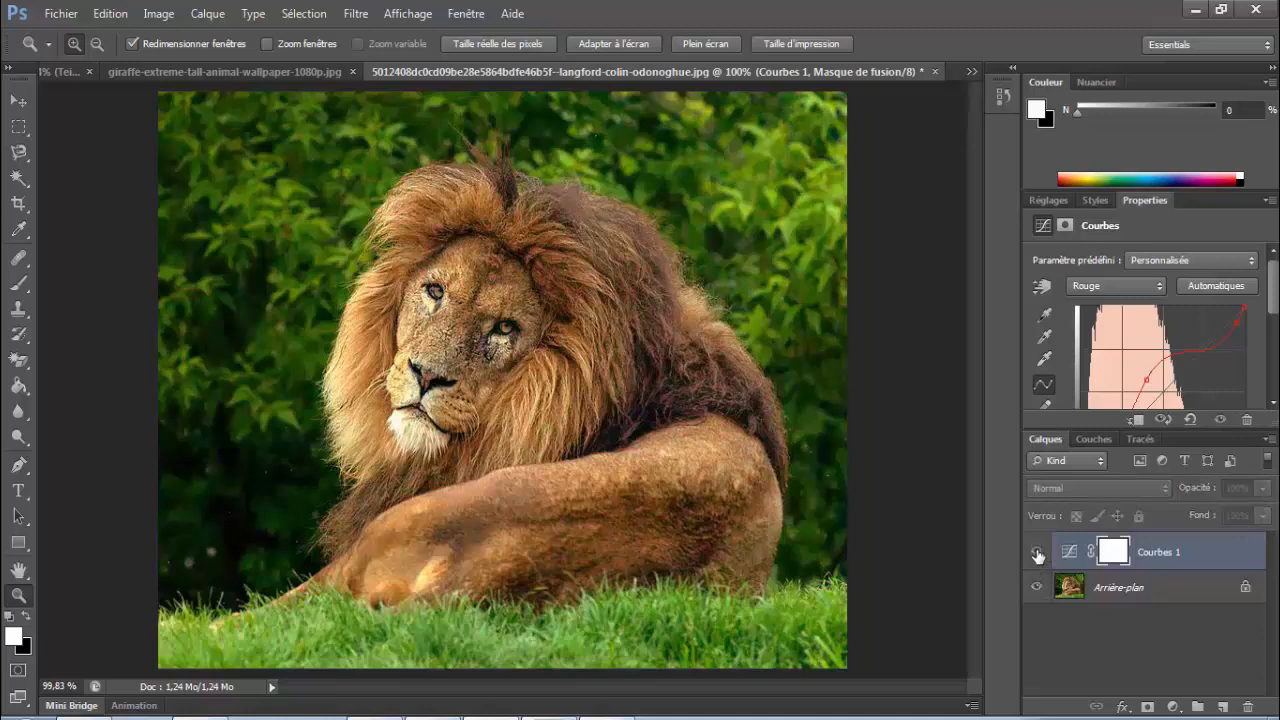
left_click(1037, 553)
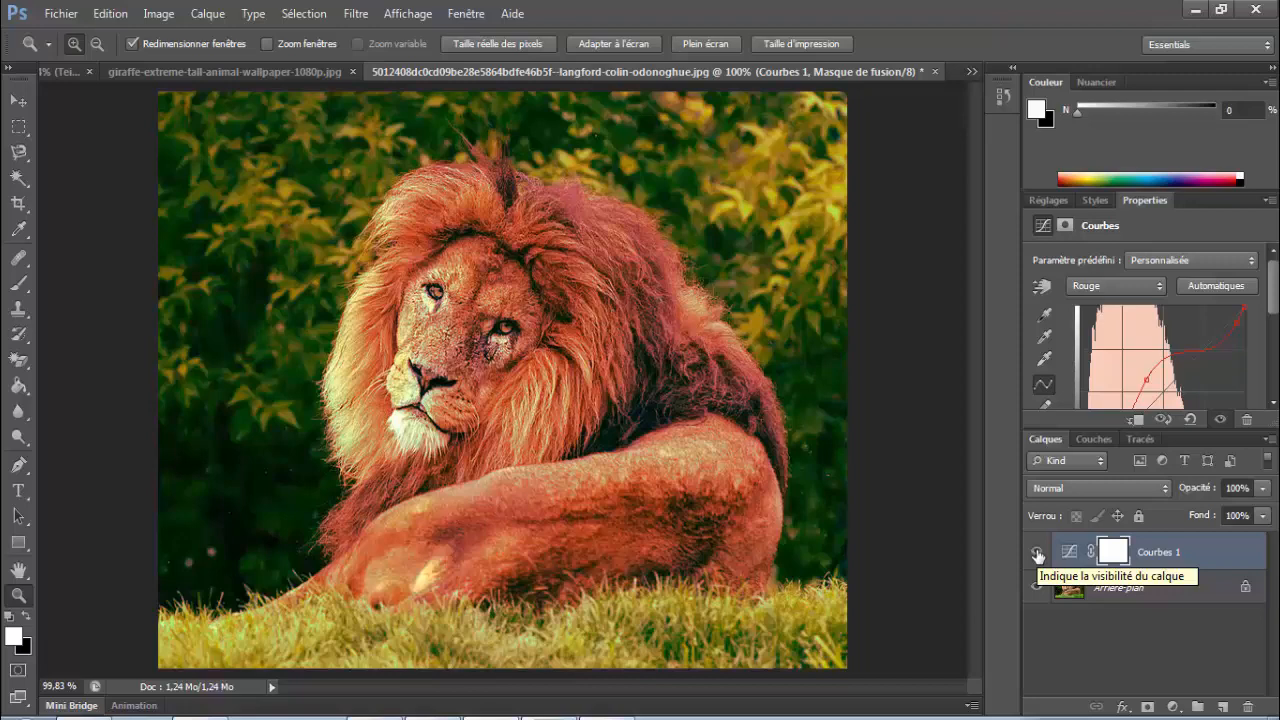
left_click(1037, 553)
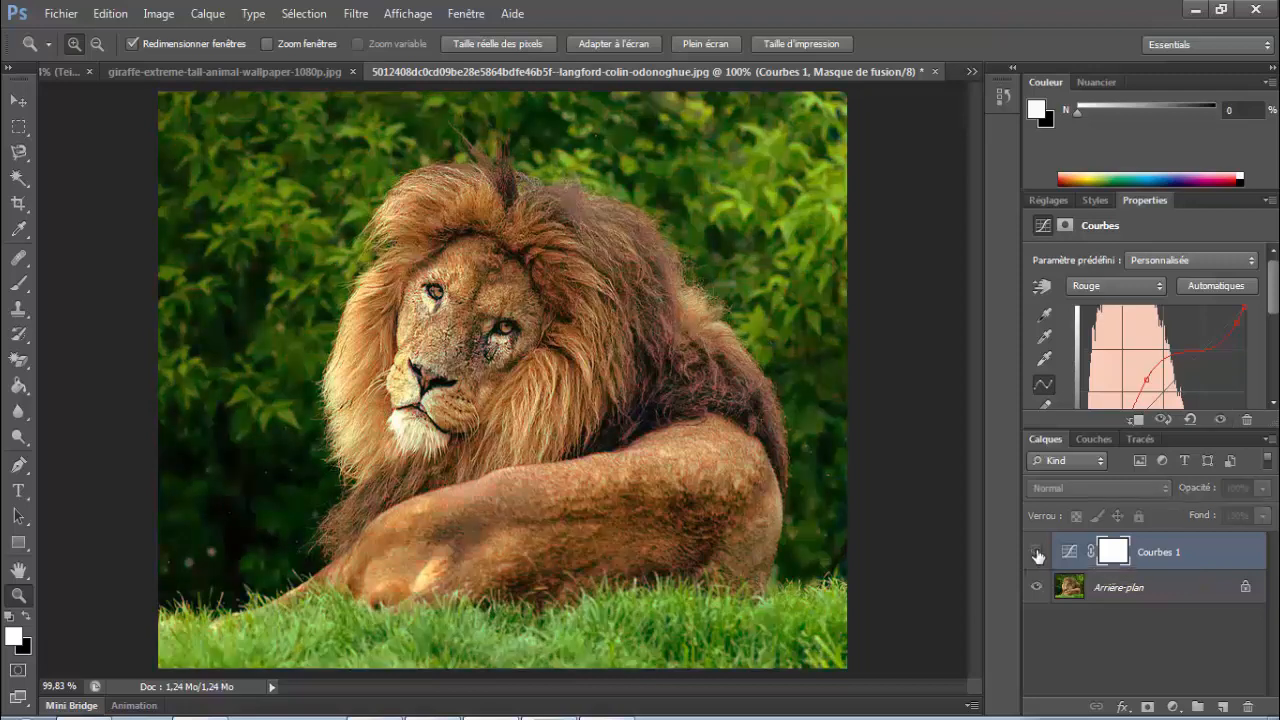
left_click(1037, 553)
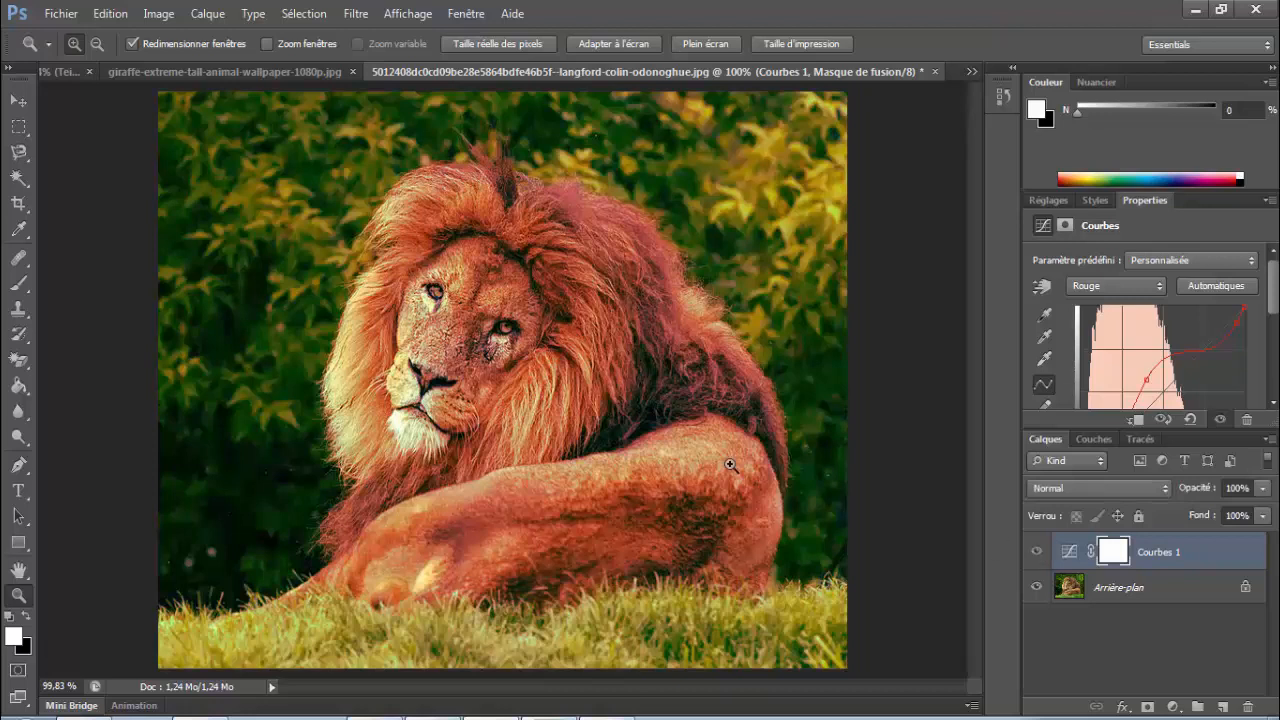
Try the Fondu and Obscurcir blend modes on the Courbes 1 layer
left_click(1100, 487)
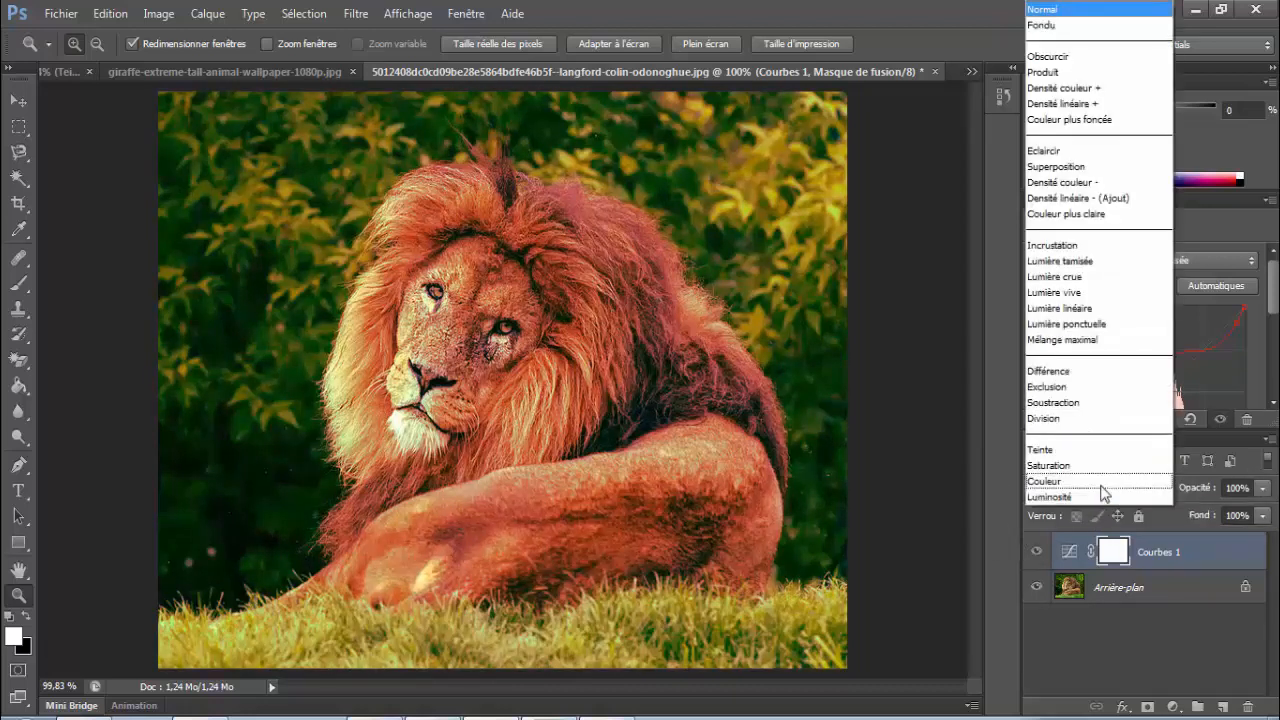
left_click(1099, 9)
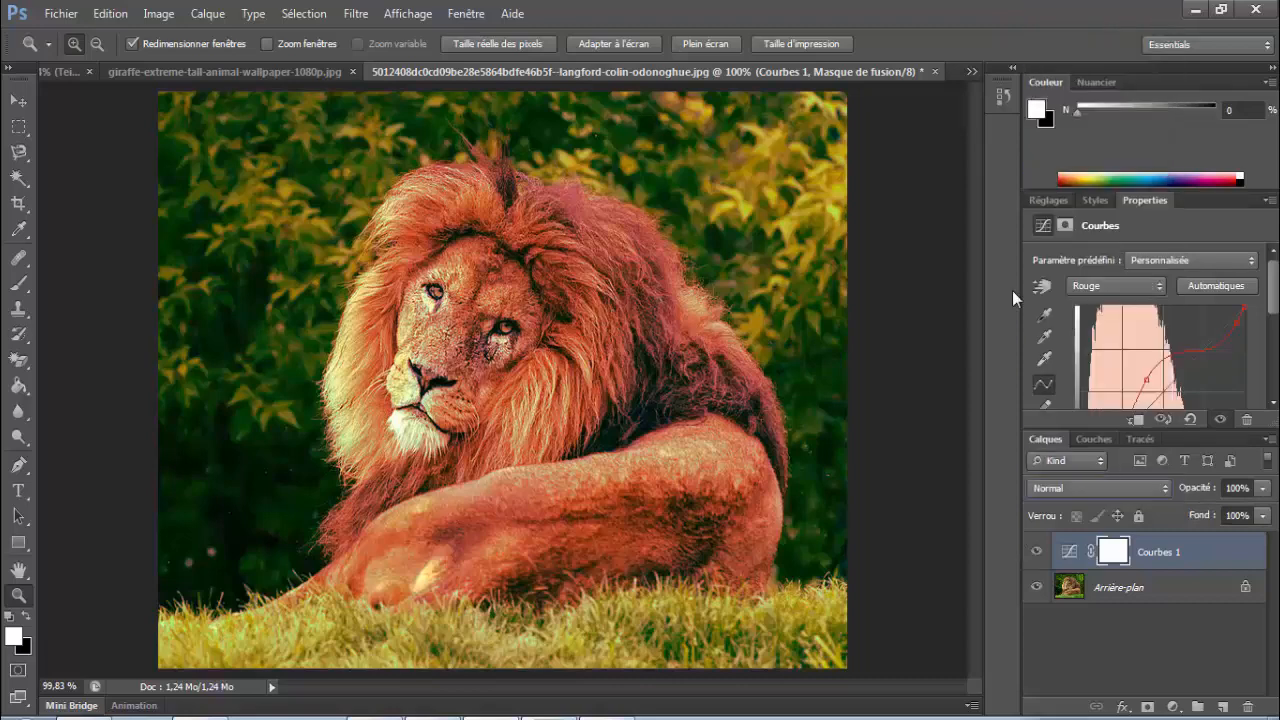
left_click(1092, 488)
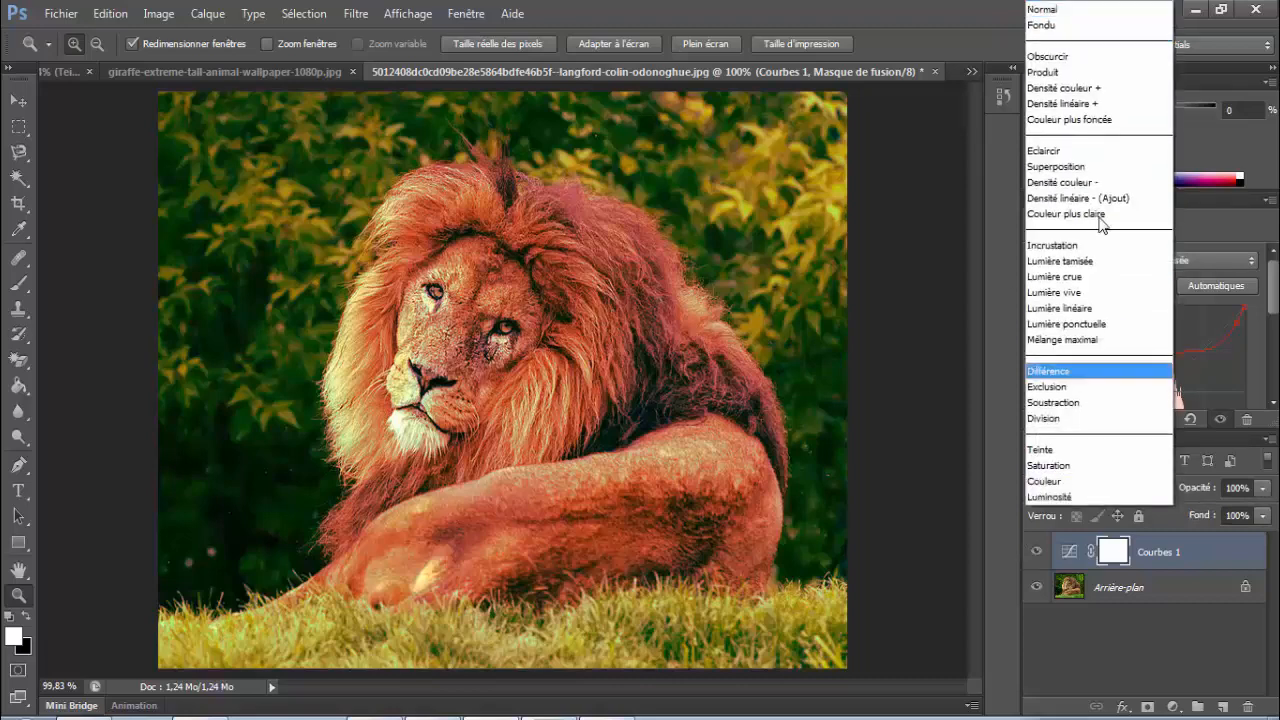
left_click(1088, 23)
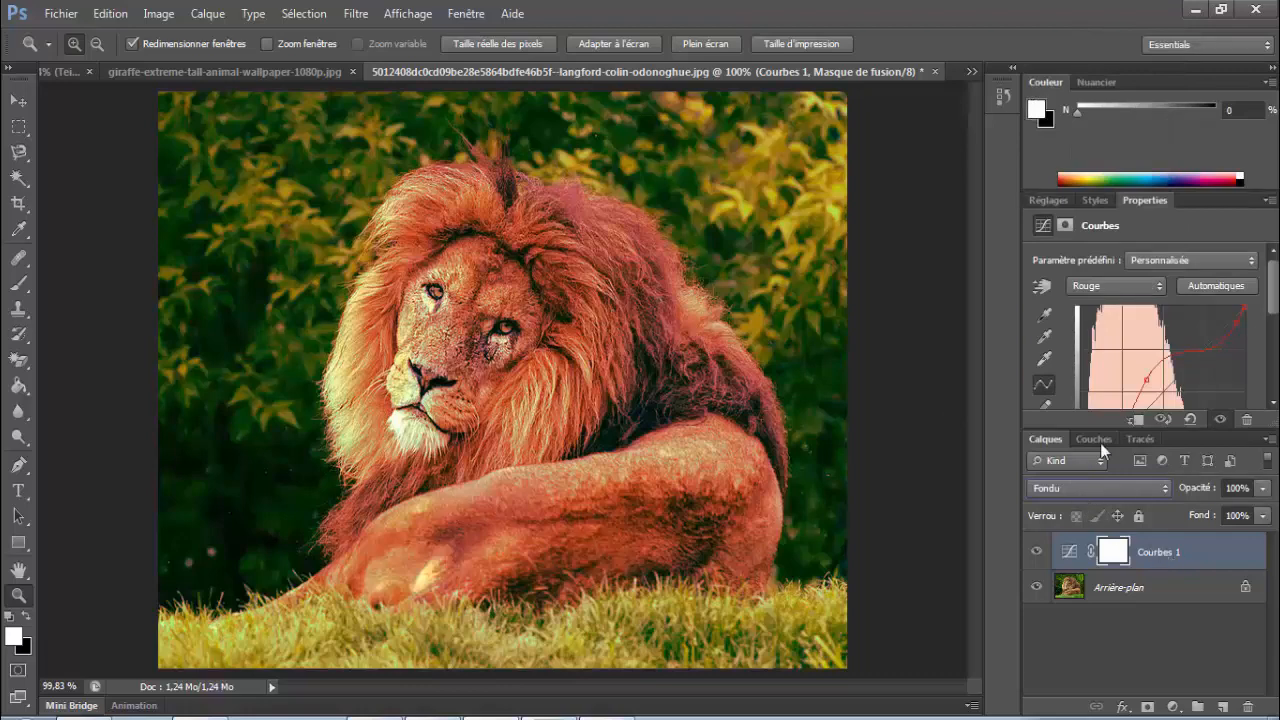
left_click(1094, 486)
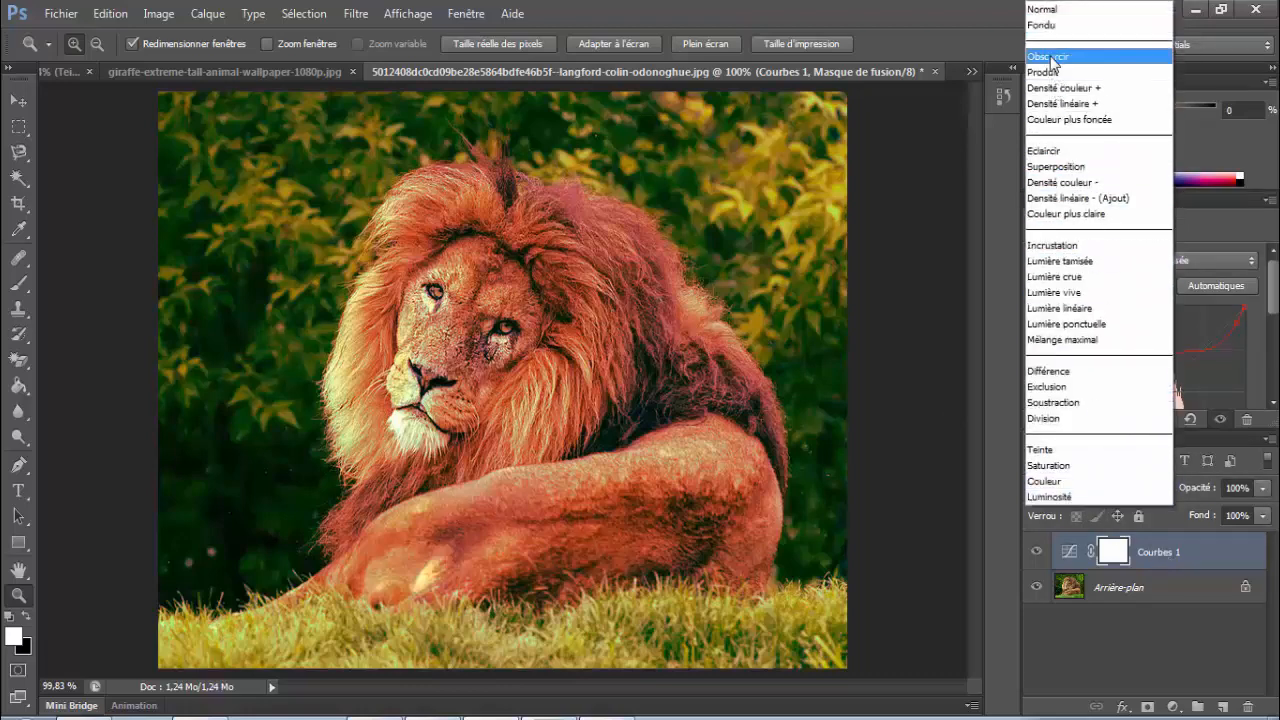
left_click(1049, 57)
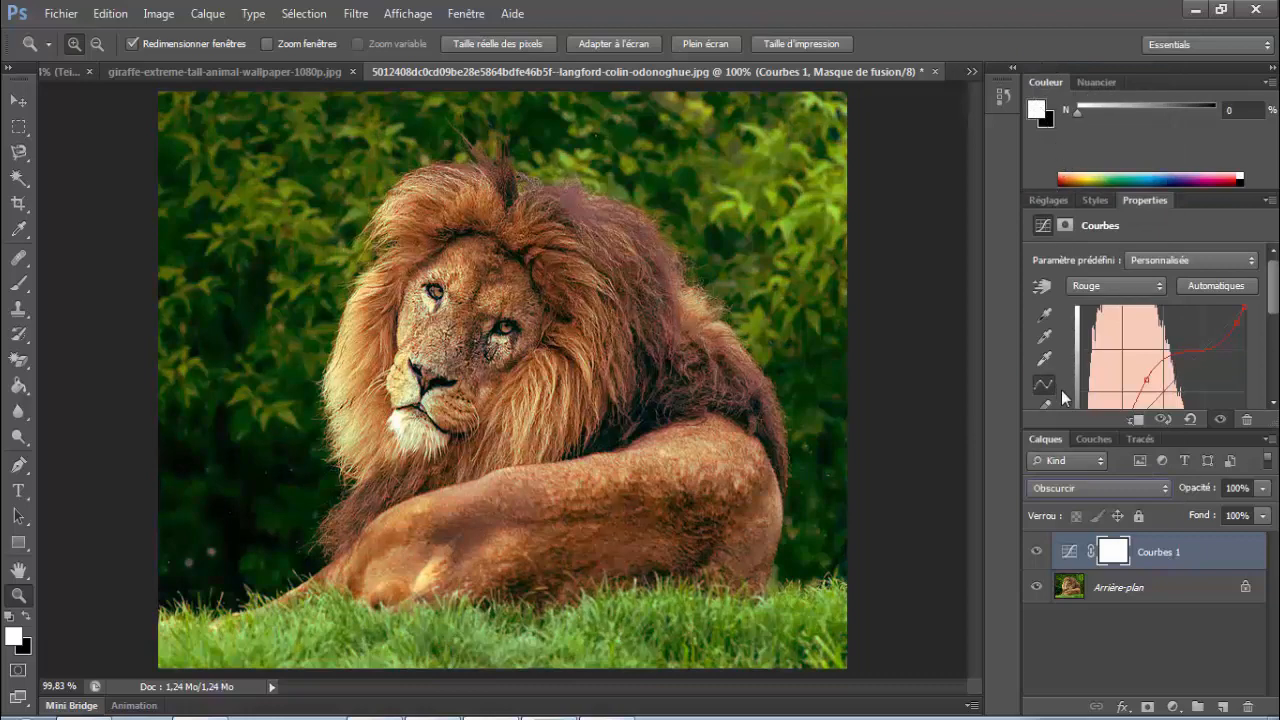
Set the Courbes 1 layer's blend mode to Incrustation and lower its opacity to 63%
left_click(1082, 486)
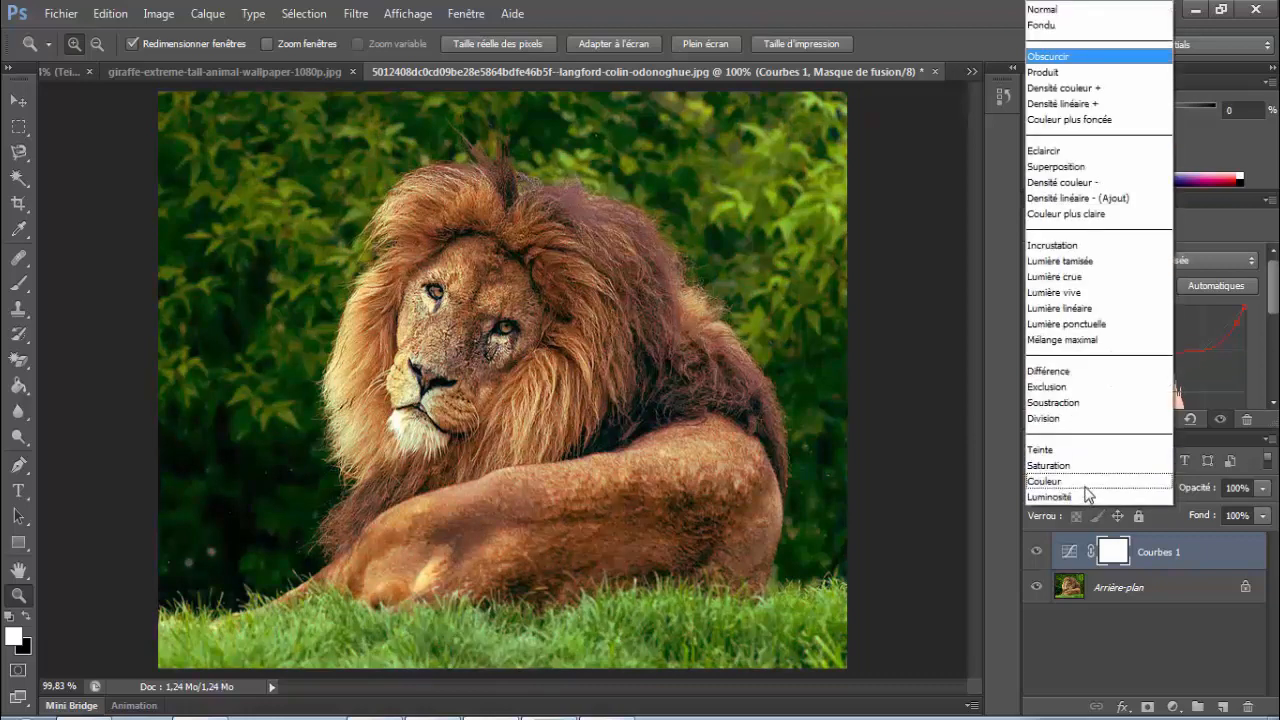
left_click(1055, 241)
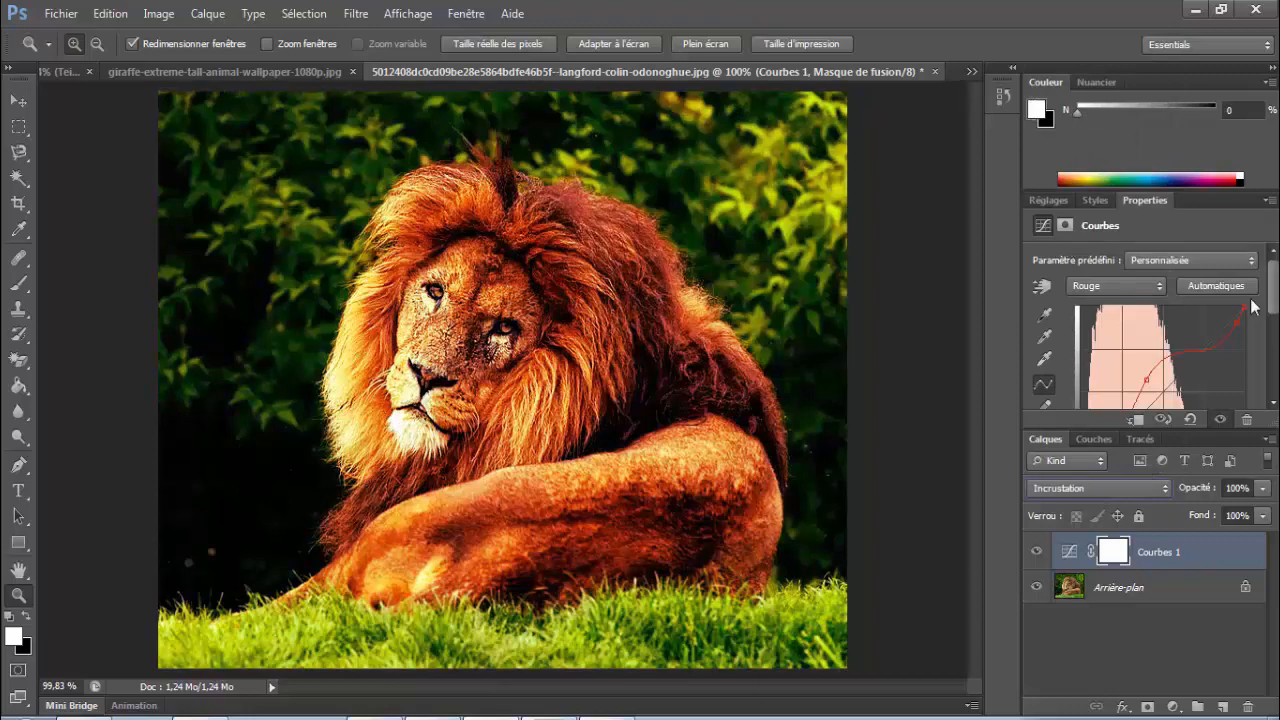
left_click(1265, 490)
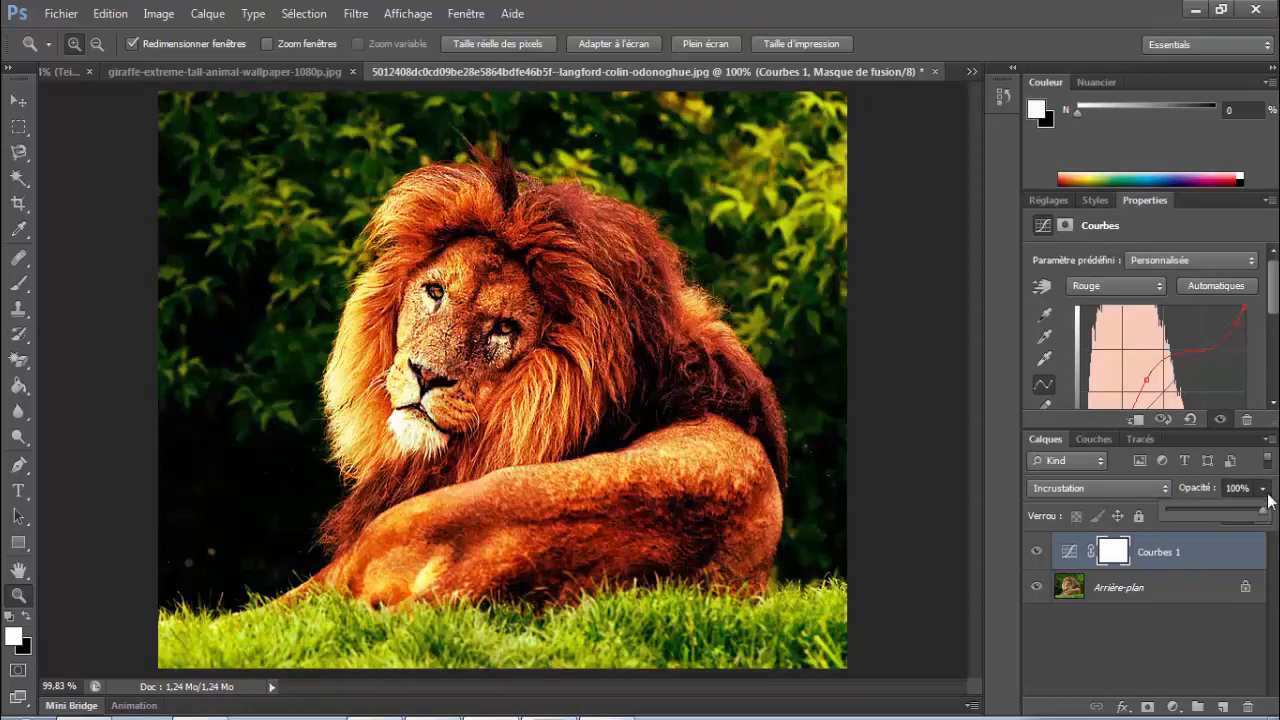
left_click_drag(1265, 514, 1227, 510)
left_click(1167, 657)
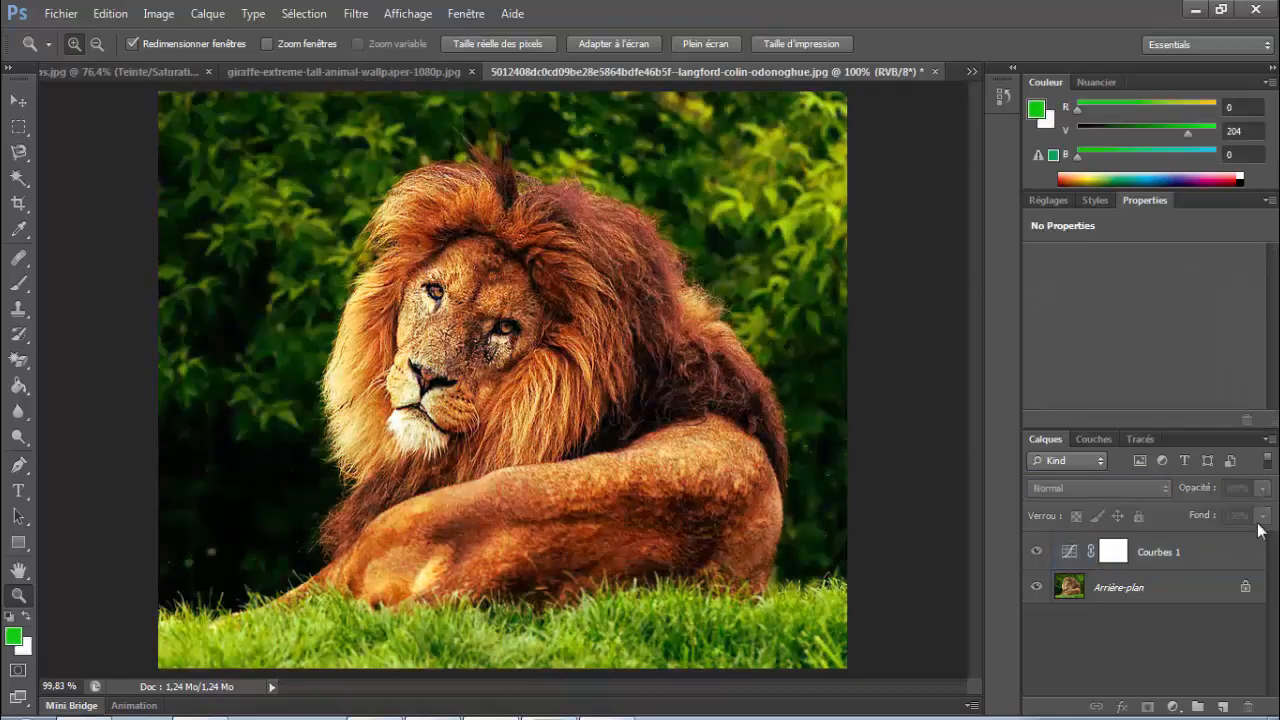
Reselect the Courbes 1 layer and reduce its fill (Fond) to 95%
left_click(1160, 552)
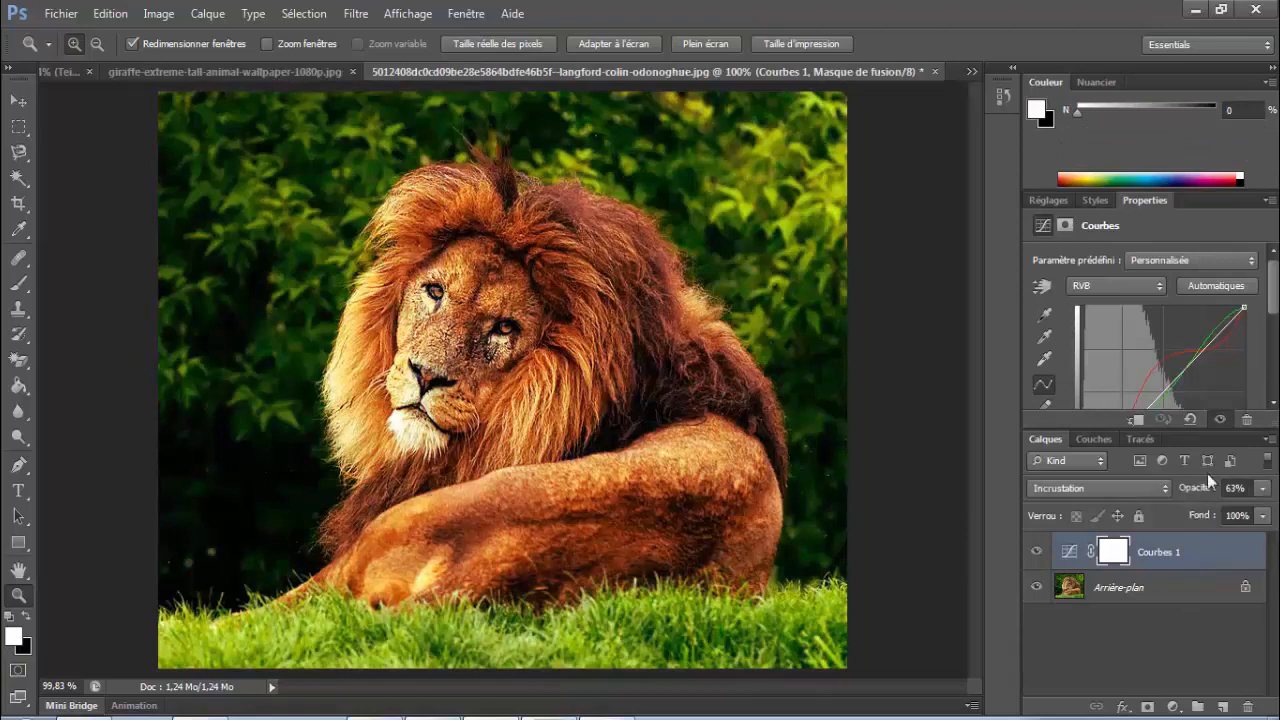
left_click(1262, 517)
mouse_move(1263, 541)
left_mouse_down()
mouse_move(1160, 547)
mouse_move(1260, 551)
left_mouse_up()
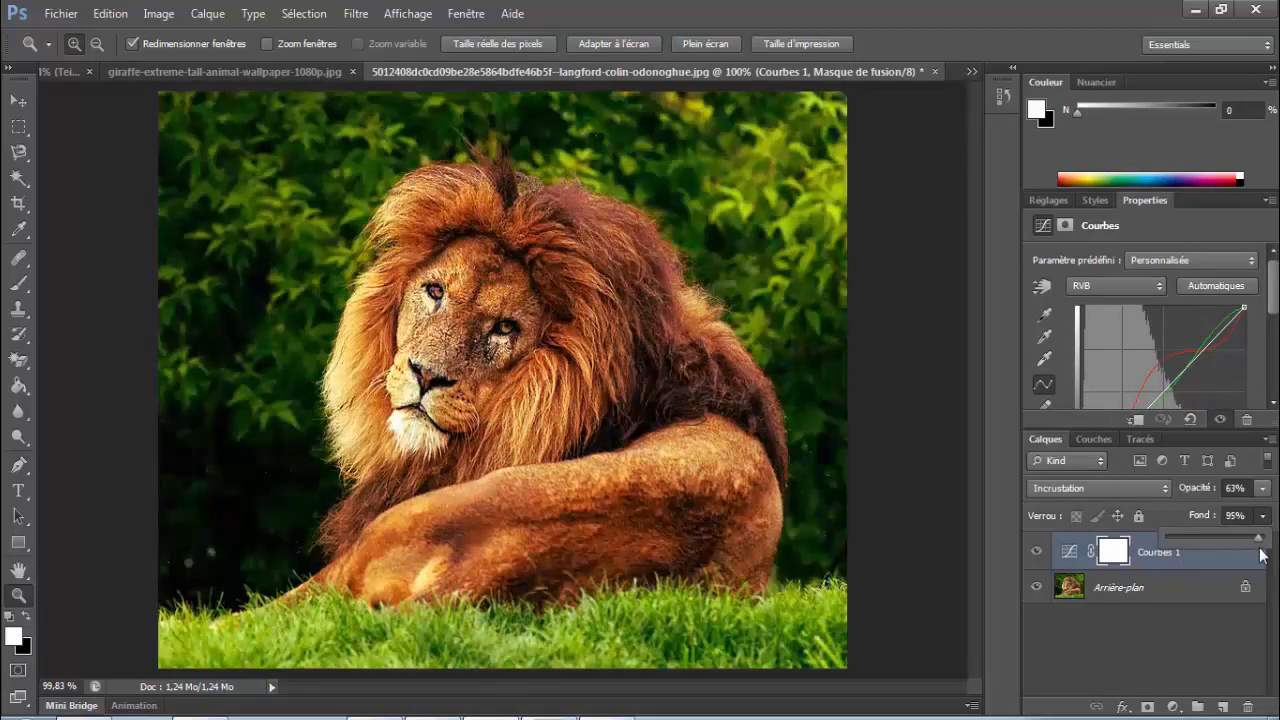